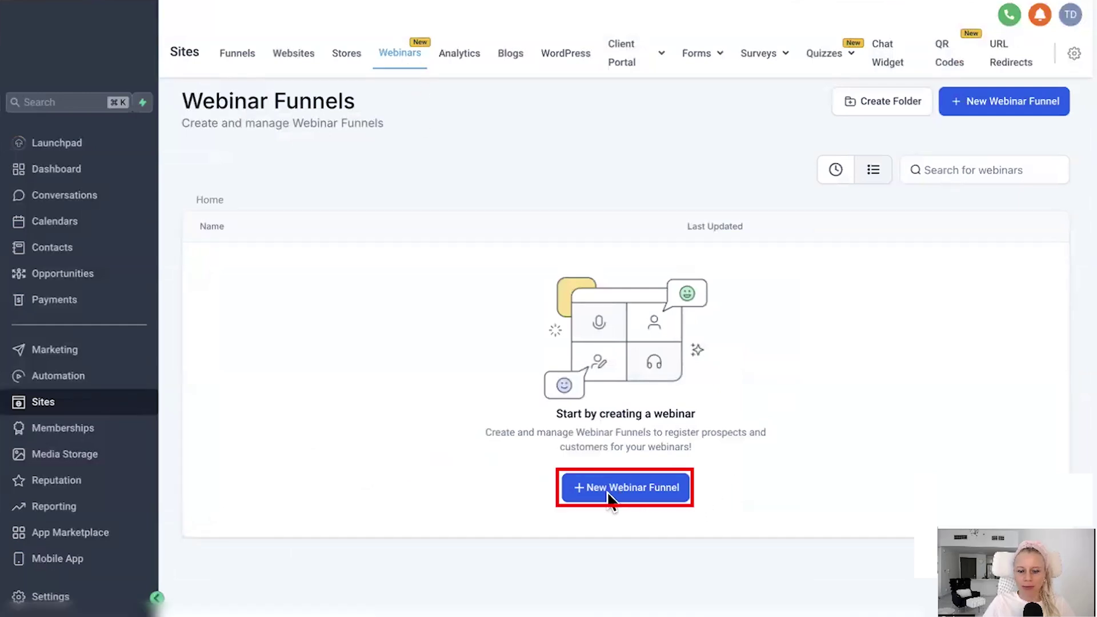
# Step: Start an On Demand Webinar named 'How to find your 6 figure online course idea'
pyautogui.click(653, 487)
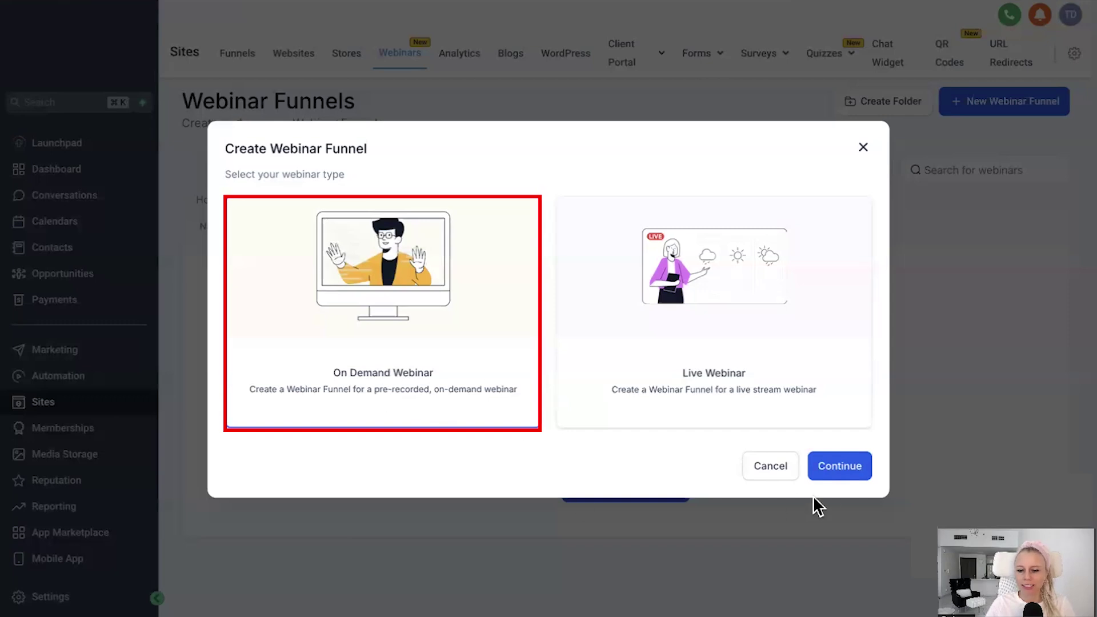
pyautogui.click(838, 473)
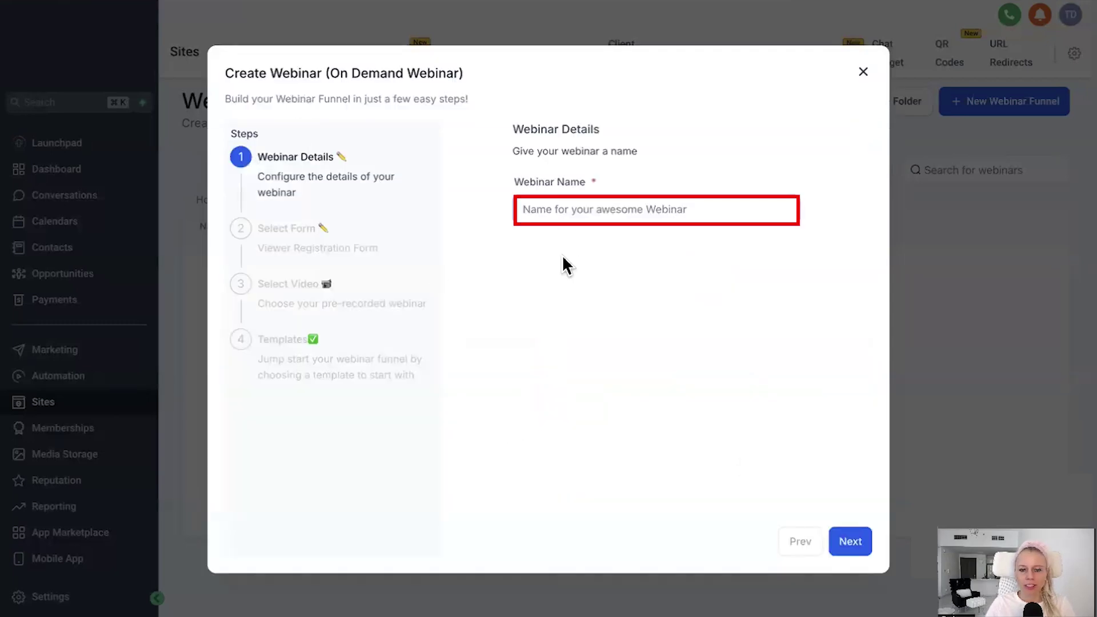
pyautogui.click(542, 211)
pyautogui.write('How to find your 6 figure online course idea')
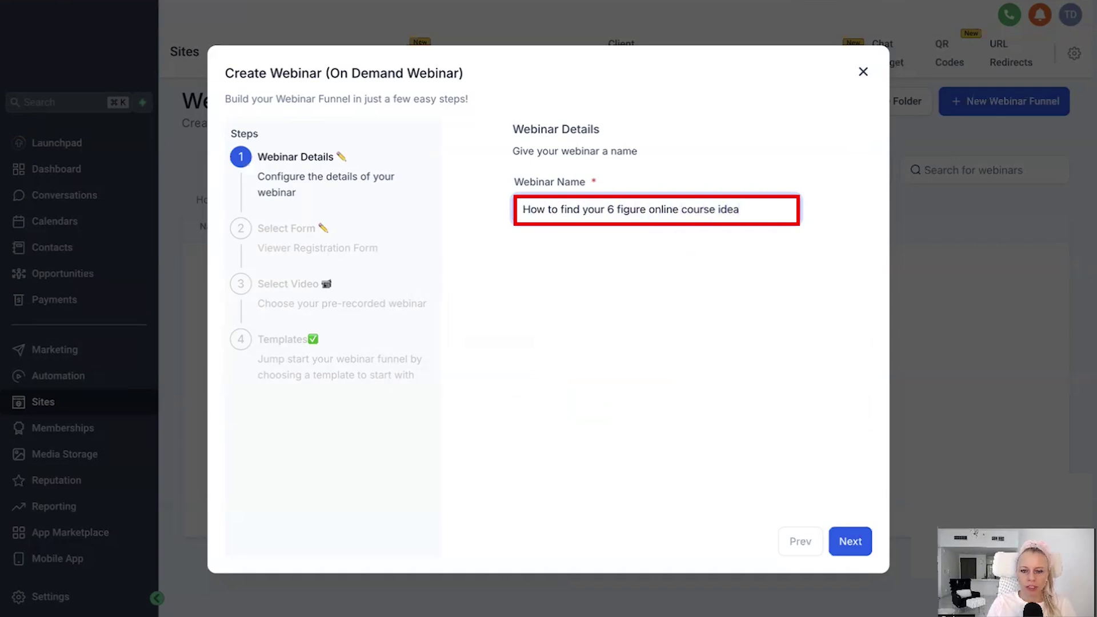
pyautogui.hotkey('ctrl', 'a')
pyautogui.click(852, 540)
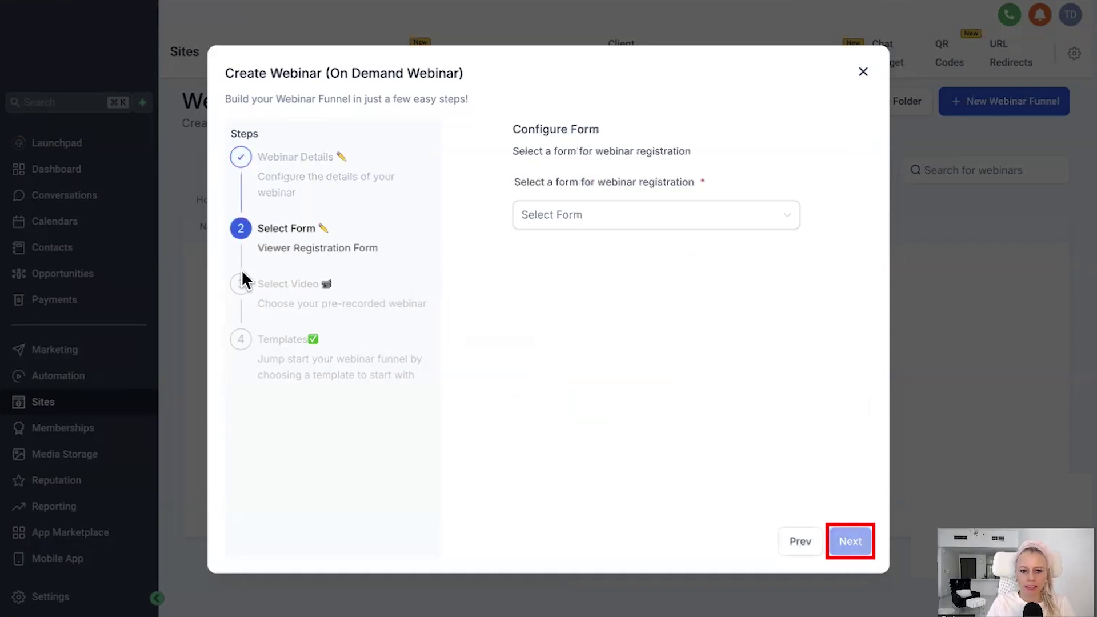
# Step: Select Marketing Form - Claim Offer as the registration form
pyautogui.click(596, 229)
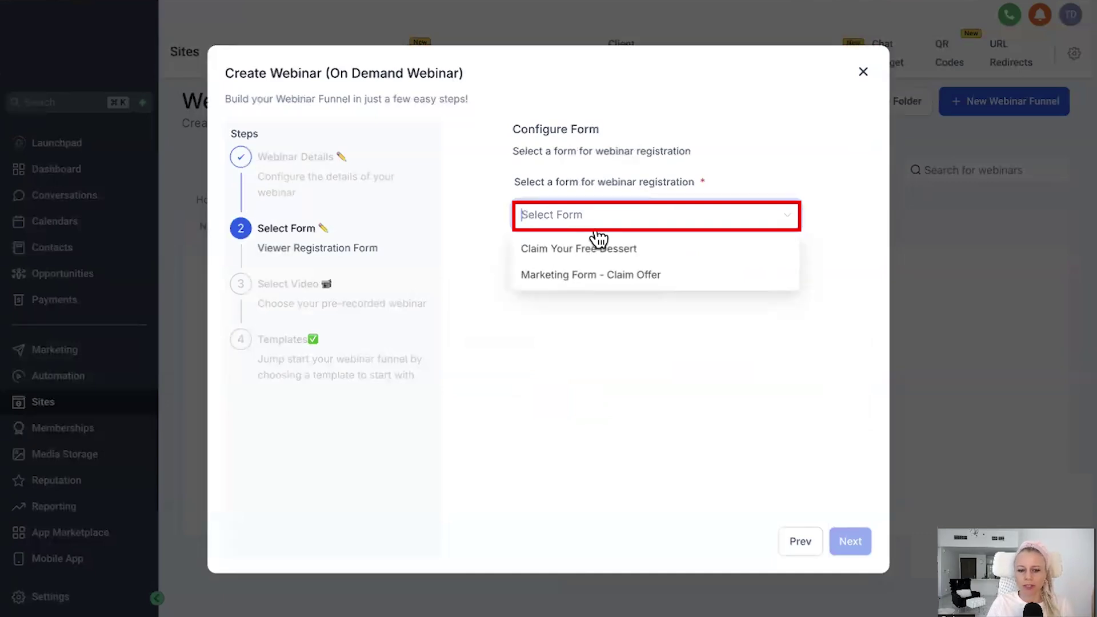
pyautogui.click(629, 209)
pyautogui.click(629, 210)
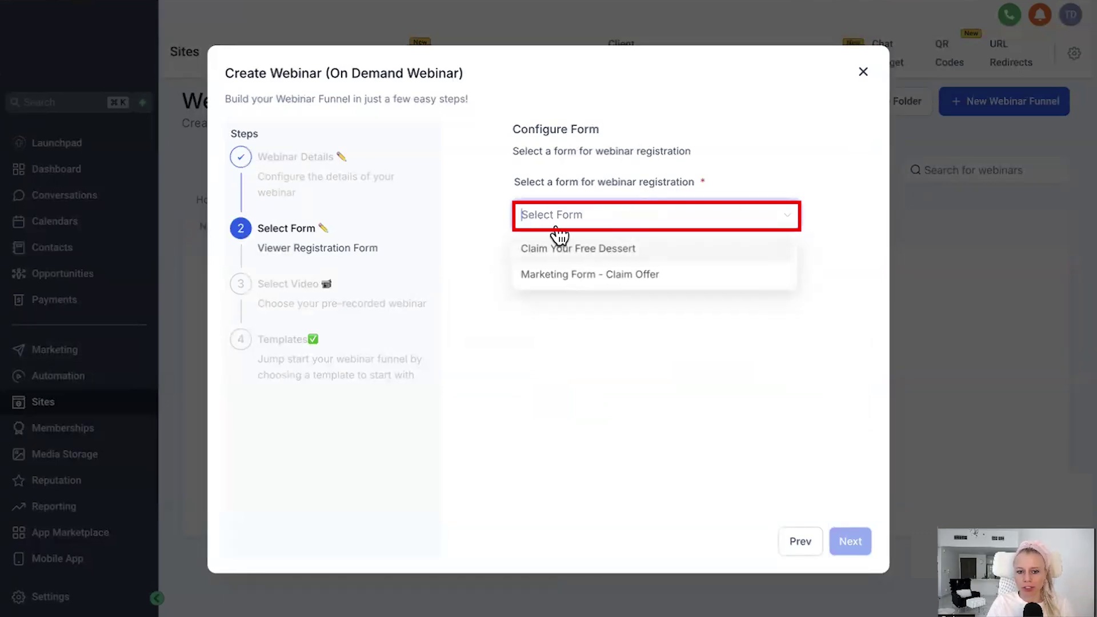
pyautogui.click(577, 277)
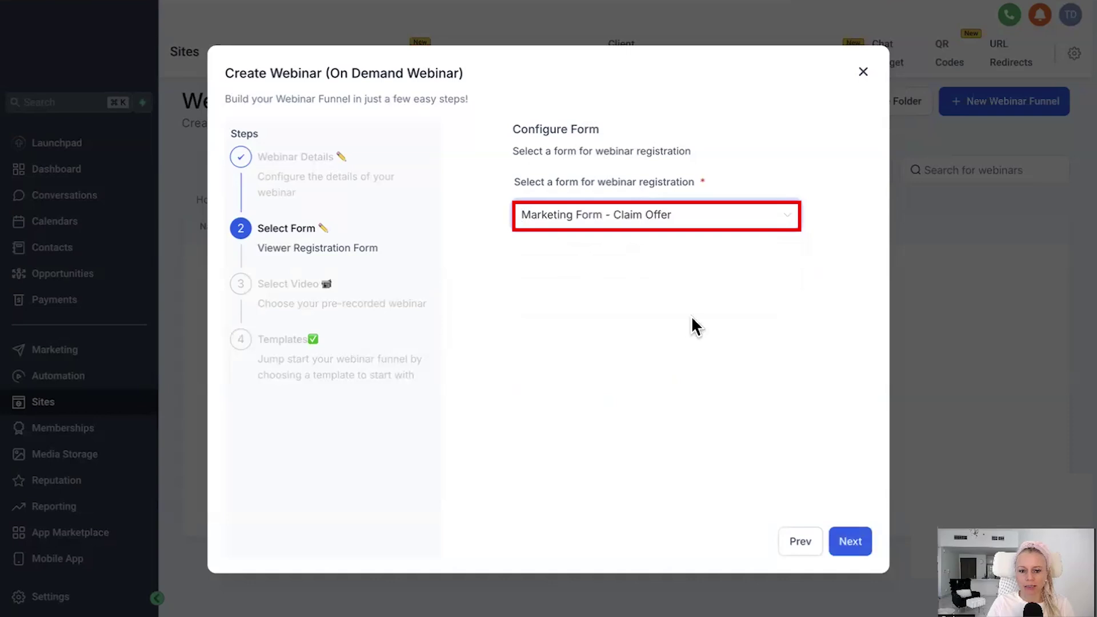
# Step: Upload Quiz Builder_FINAL.mp4 through Media Storage as the webinar's recorded video file
pyautogui.click(850, 541)
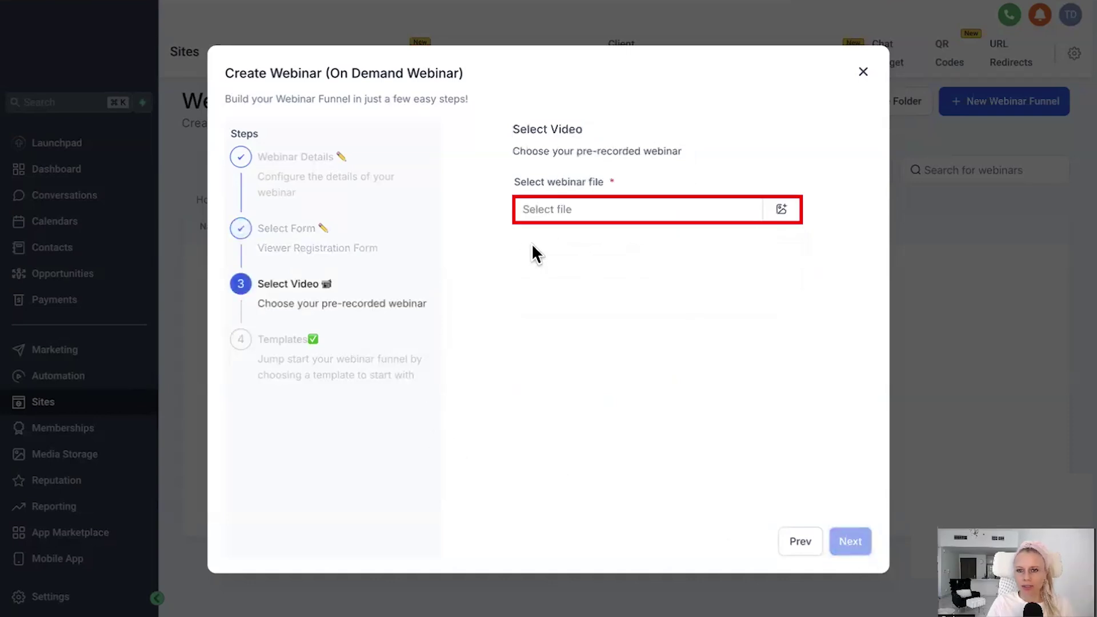
pyautogui.click(782, 212)
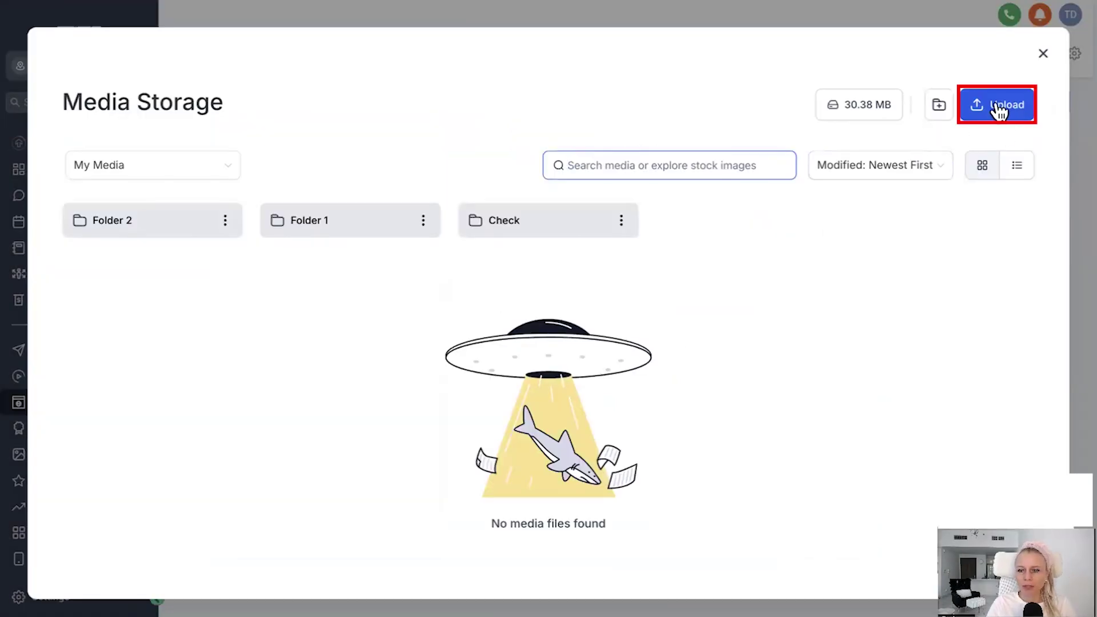
pyautogui.click(1003, 116)
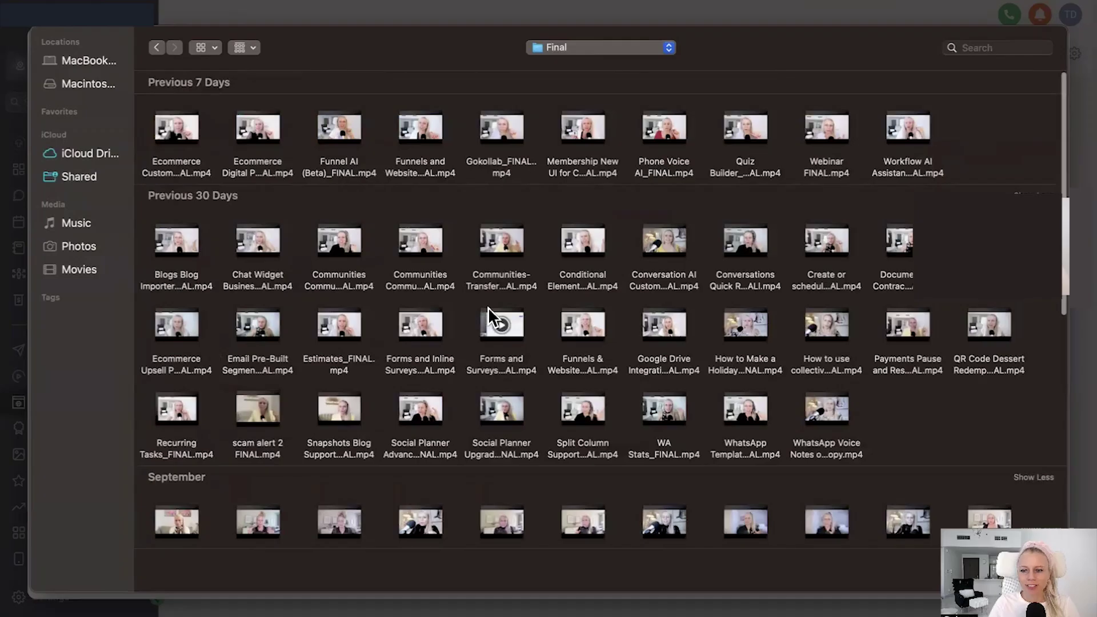
pyautogui.click(733, 169)
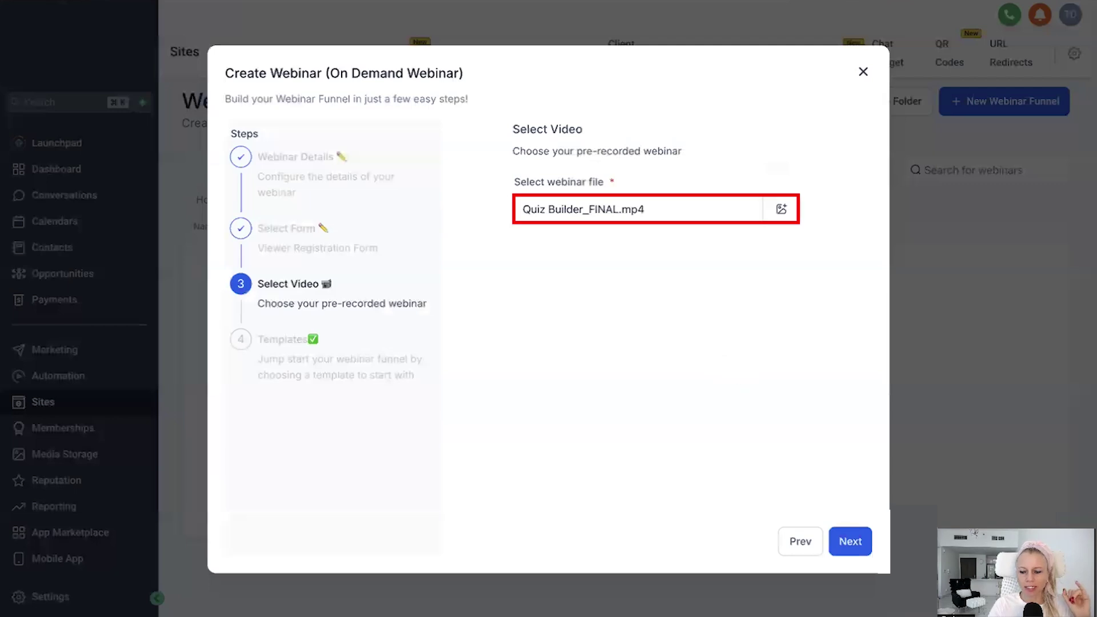
# Step: Create the webinar from the Financial Planning template and review its Registration, Confirmation and Broadcast pages
pyautogui.click(857, 547)
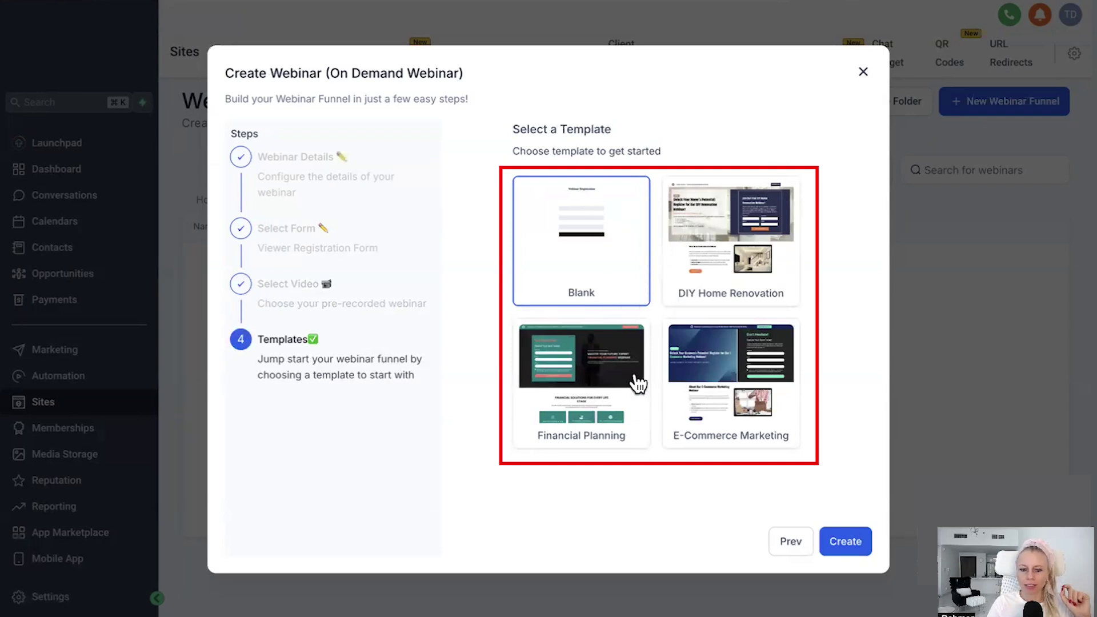
pyautogui.click(572, 380)
pyautogui.click(833, 541)
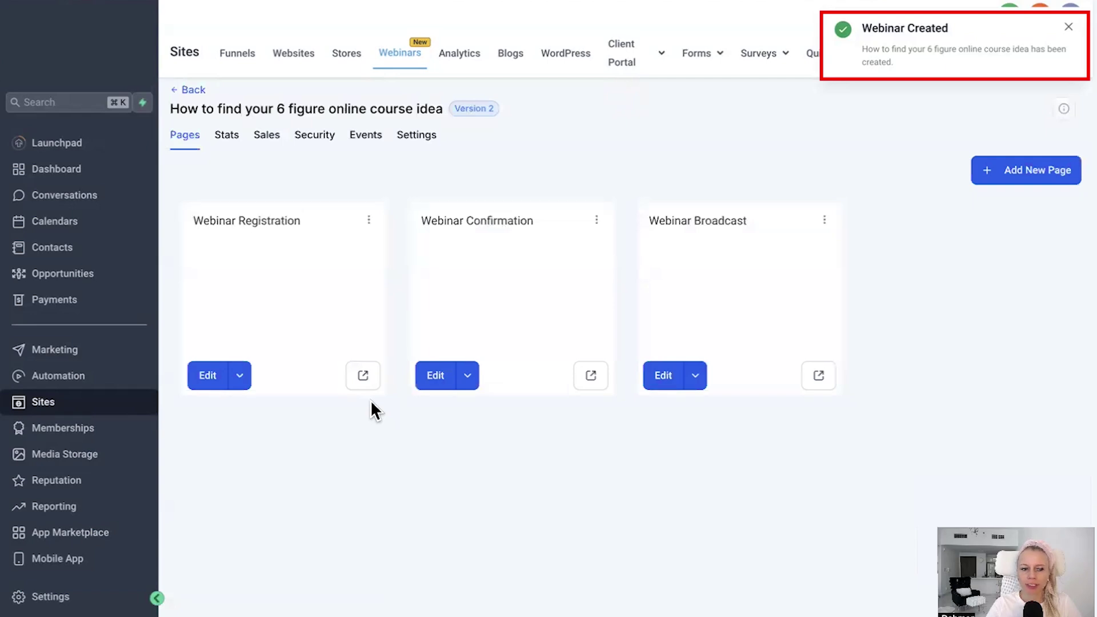
pyautogui.moveTo(200, 222); pyautogui.dragTo(294, 222)
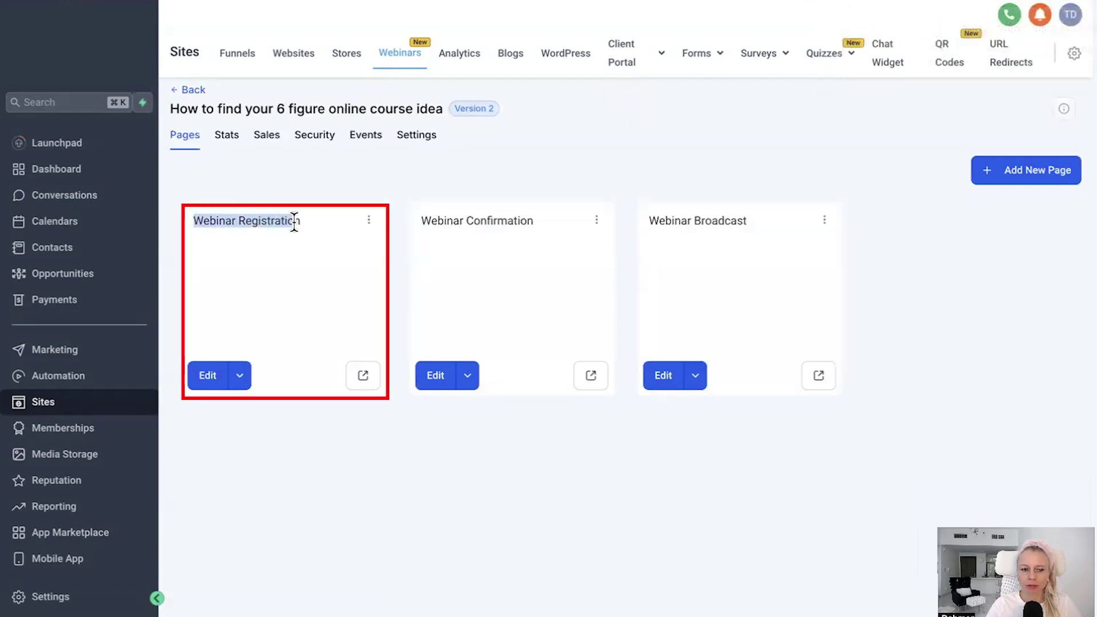
pyautogui.moveTo(421, 222); pyautogui.dragTo(539, 225)
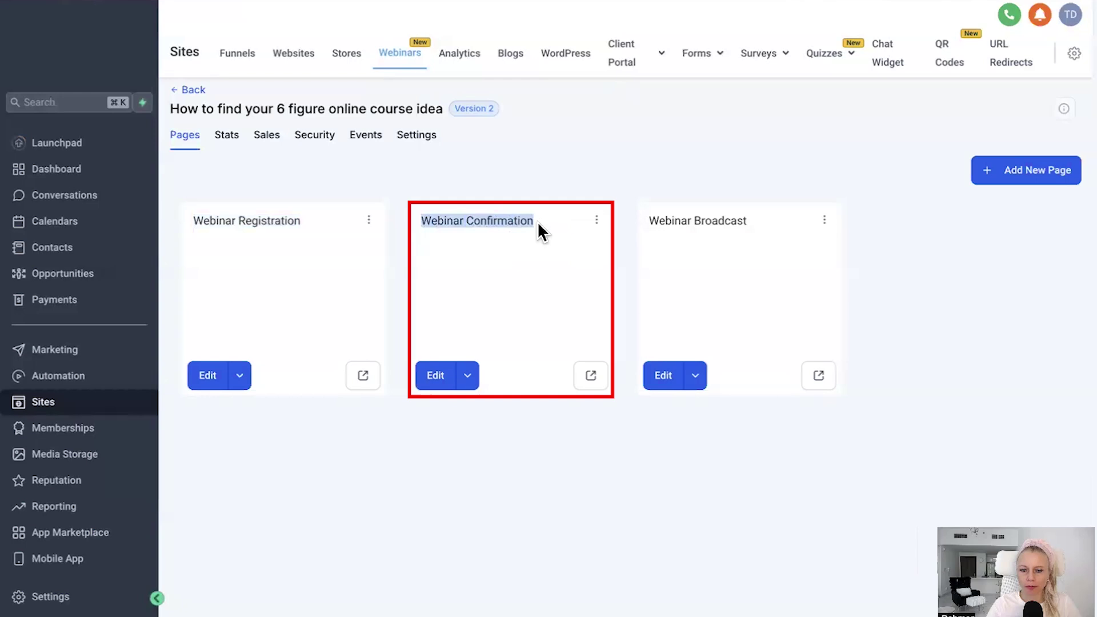
pyautogui.moveTo(650, 222); pyautogui.dragTo(733, 221)
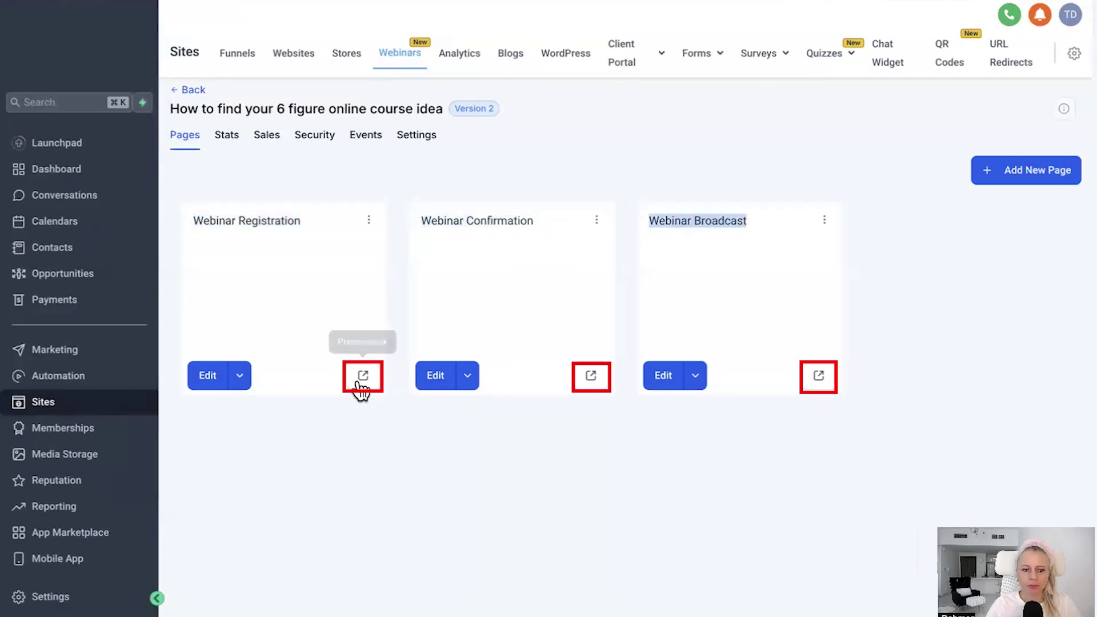
# Step: Preview the Financial Planning registration page and scroll down to the embedded webinar video
pyautogui.click(590, 375)
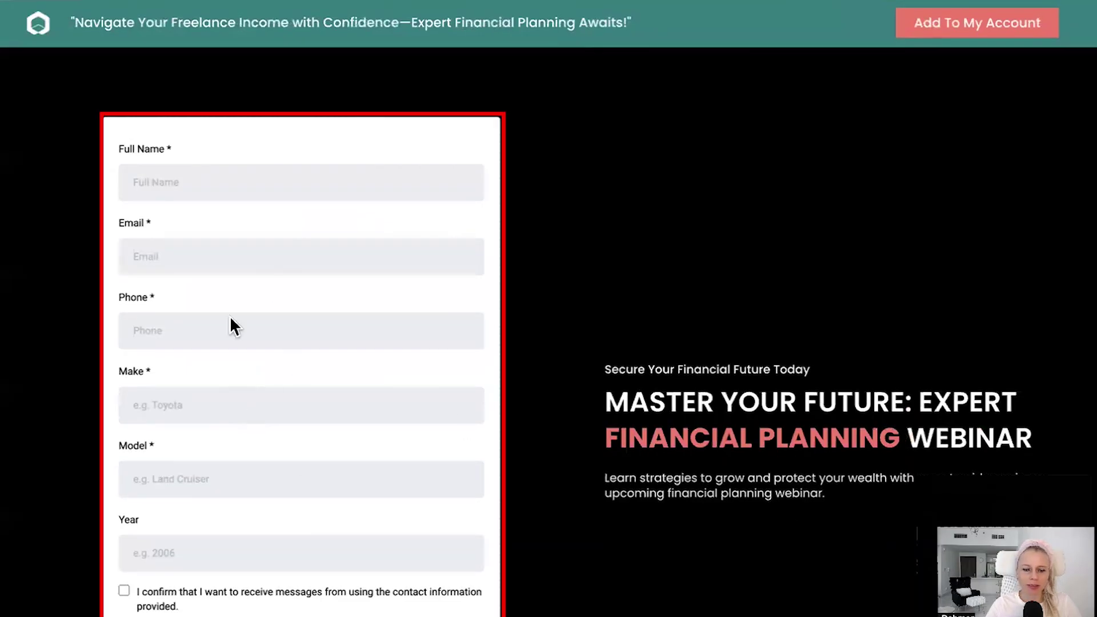
pyautogui.scroll(-10, 773, 384)
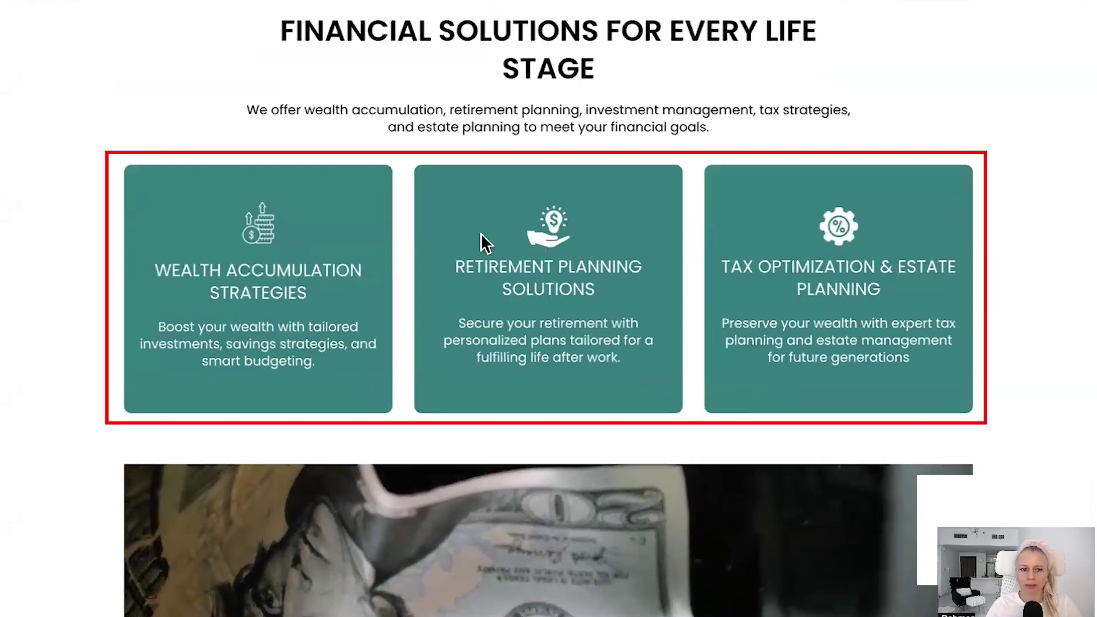
pyautogui.scroll(-1, 627, 362)
pyautogui.scroll(-15, 625, 359)
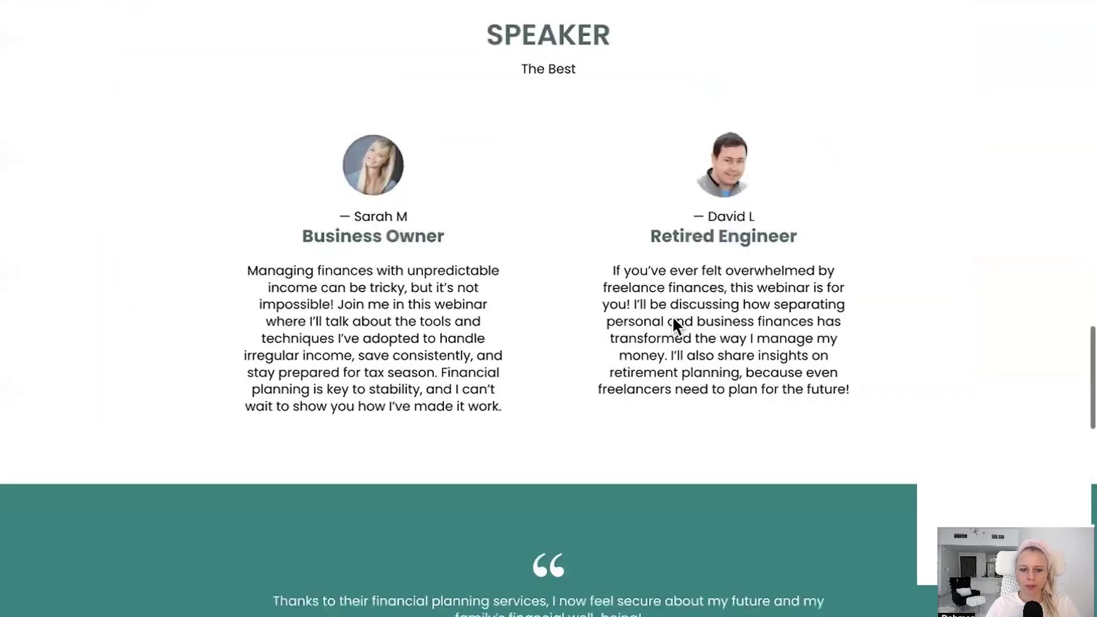
pyautogui.scroll(-8, 560, 431)
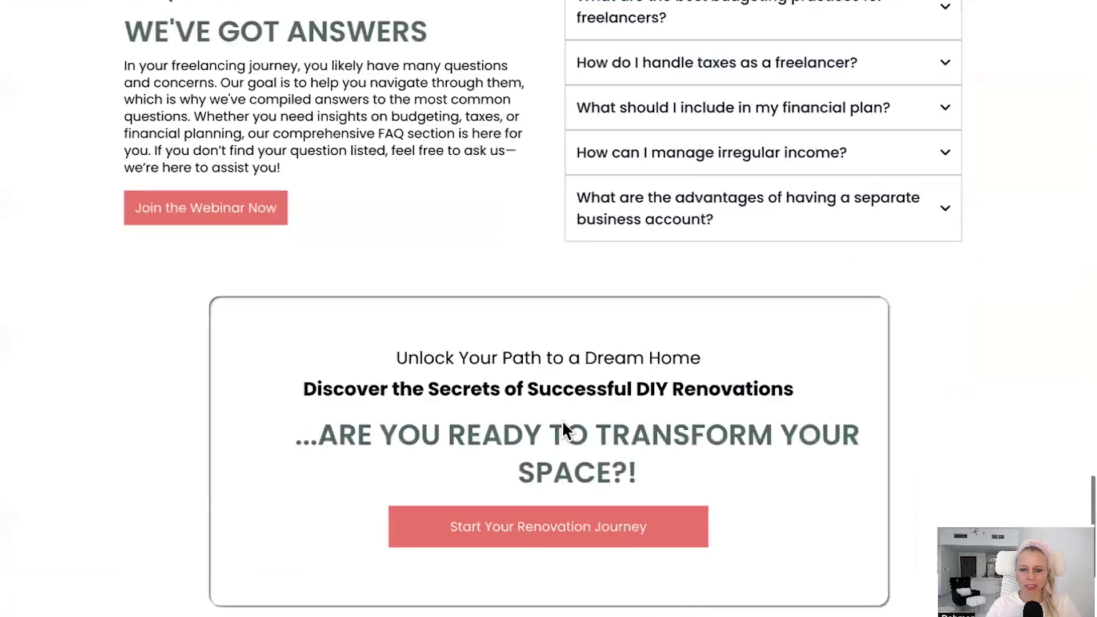
pyautogui.scroll(20, 558, 416)
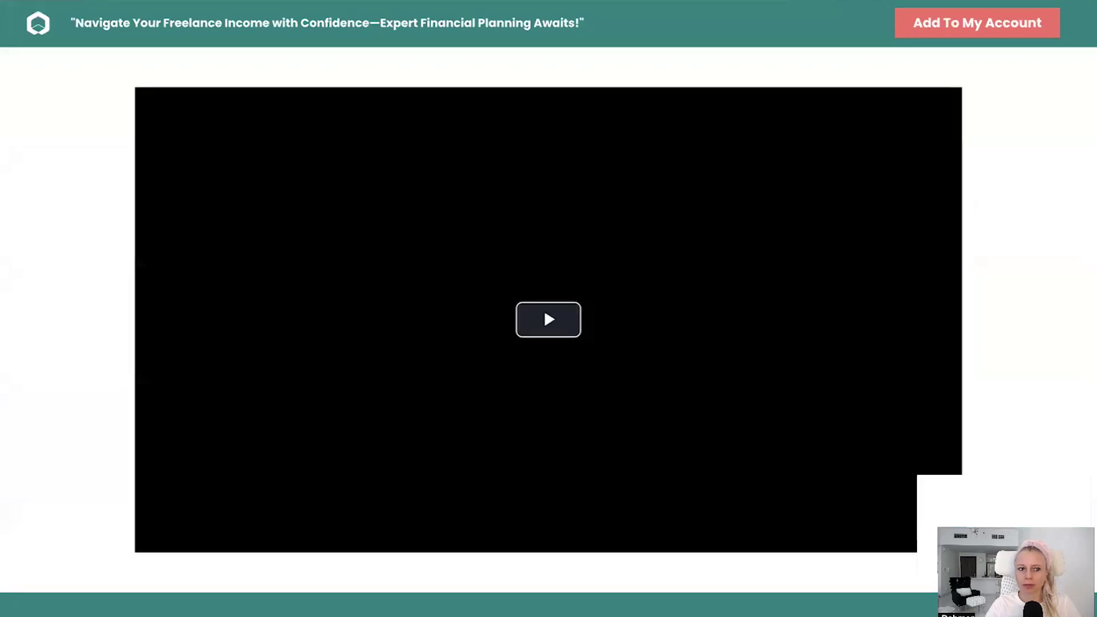
# Step: Play the preview's webinar video, then return to Webinar Funnels and start a new funnel
pyautogui.click(544, 310)
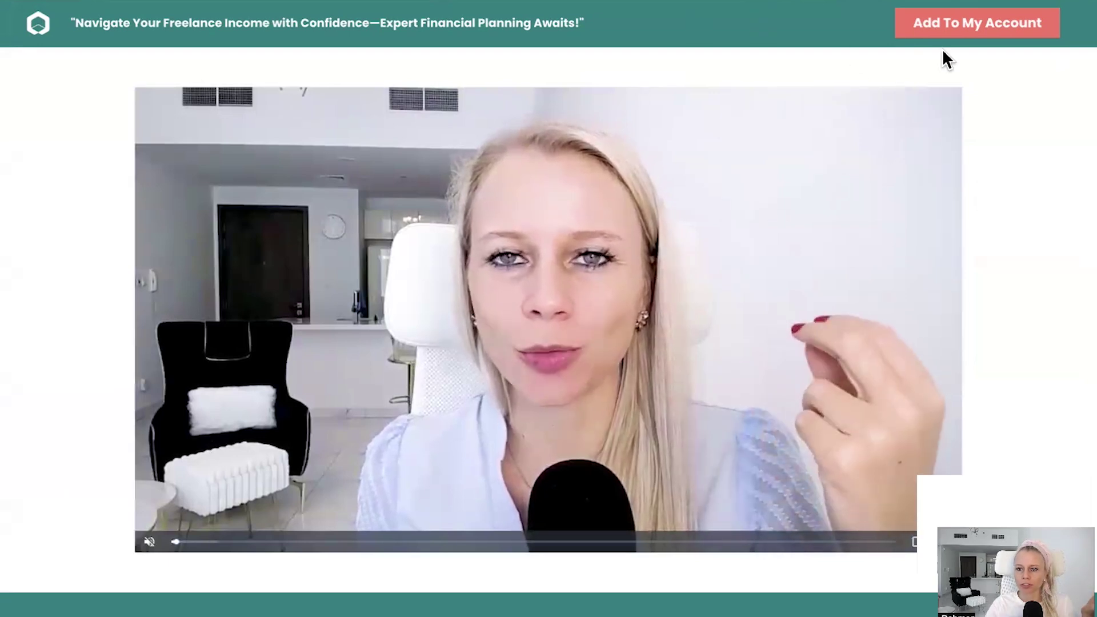
pyautogui.scroll(-3, 193, 507)
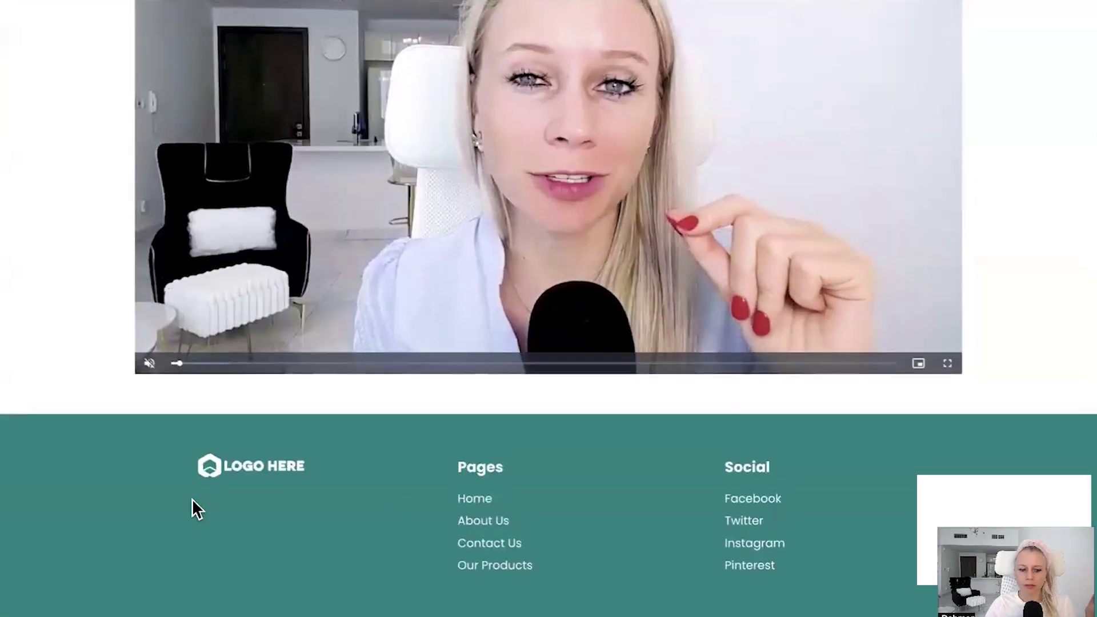
pyautogui.scroll(4, 896, 385)
pyautogui.scroll(-1, 854, 149)
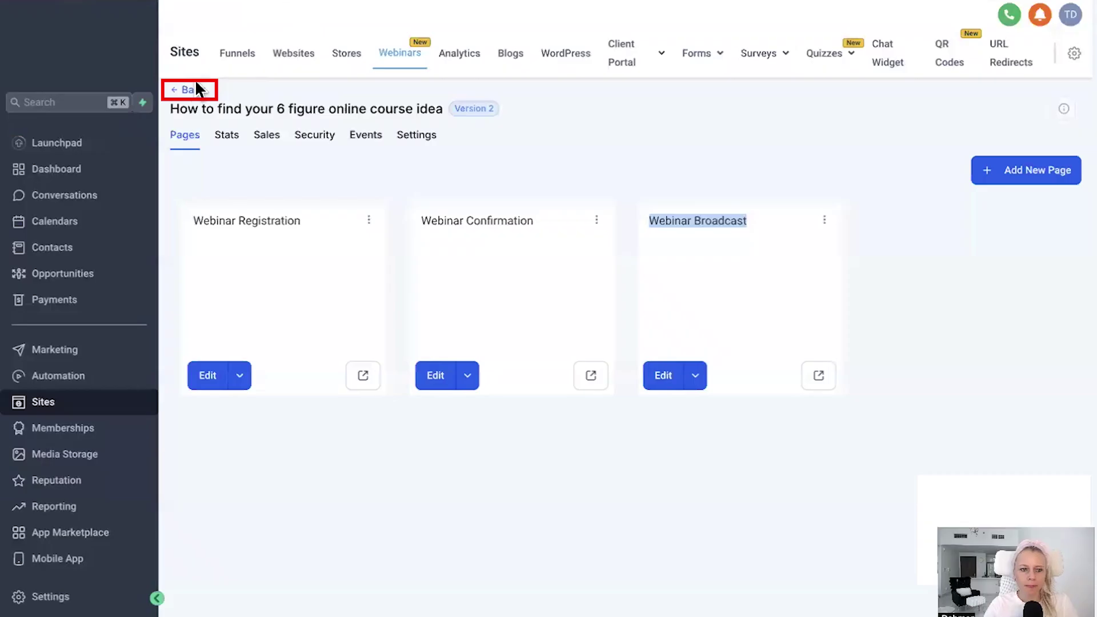
pyautogui.click(194, 87)
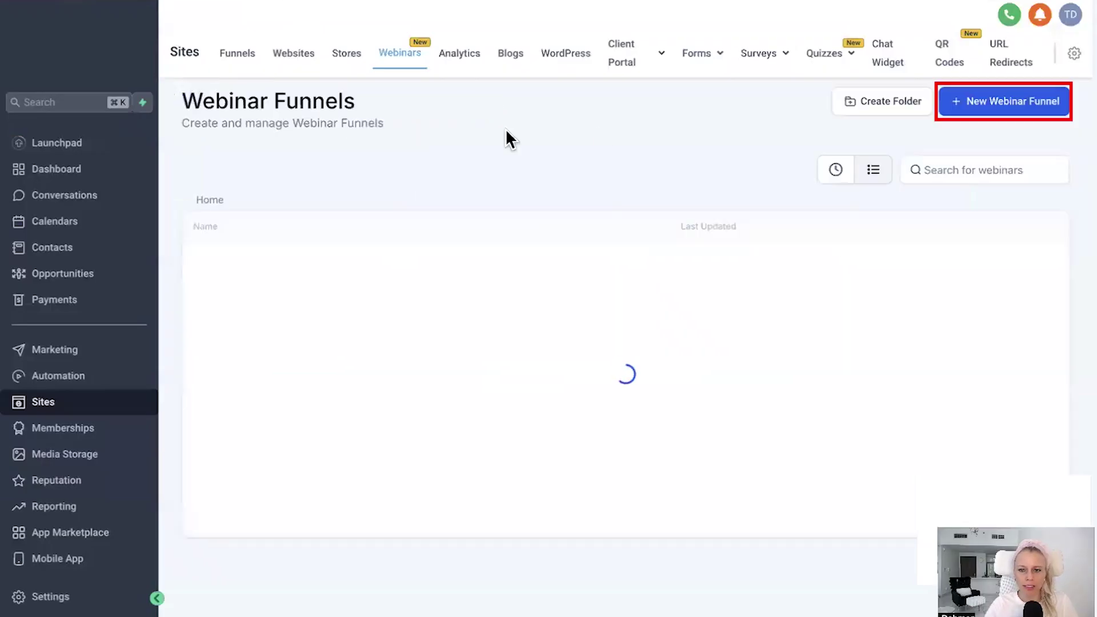
pyautogui.click(989, 103)
# Step: Start a Live Webinar, paste in its name, and schedule it for November 4, 2024
pyautogui.click(708, 411)
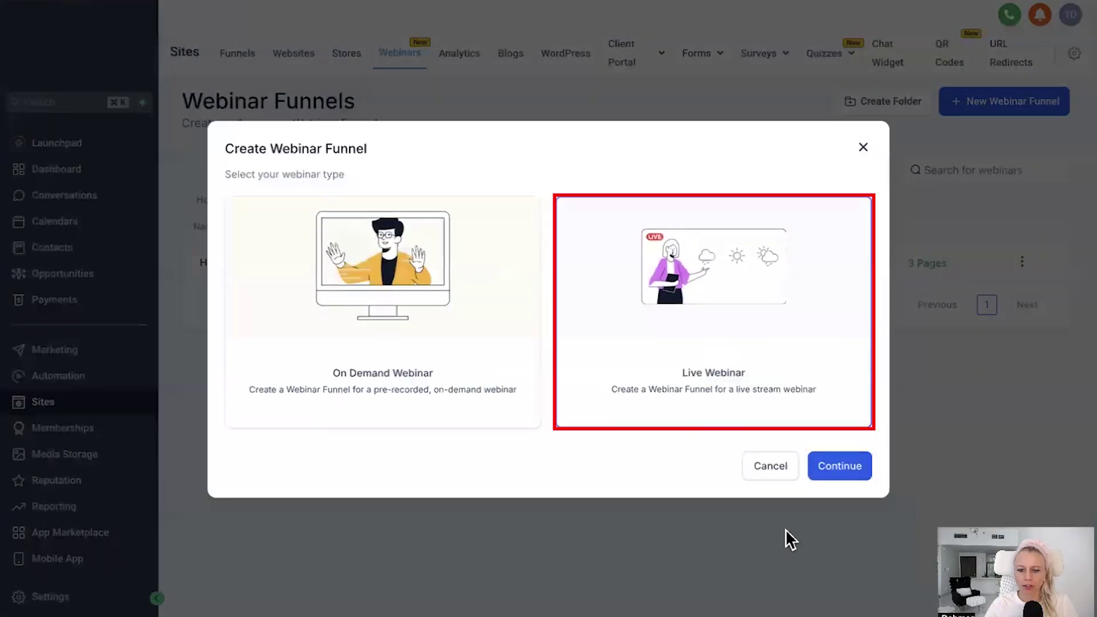
pyautogui.click(842, 466)
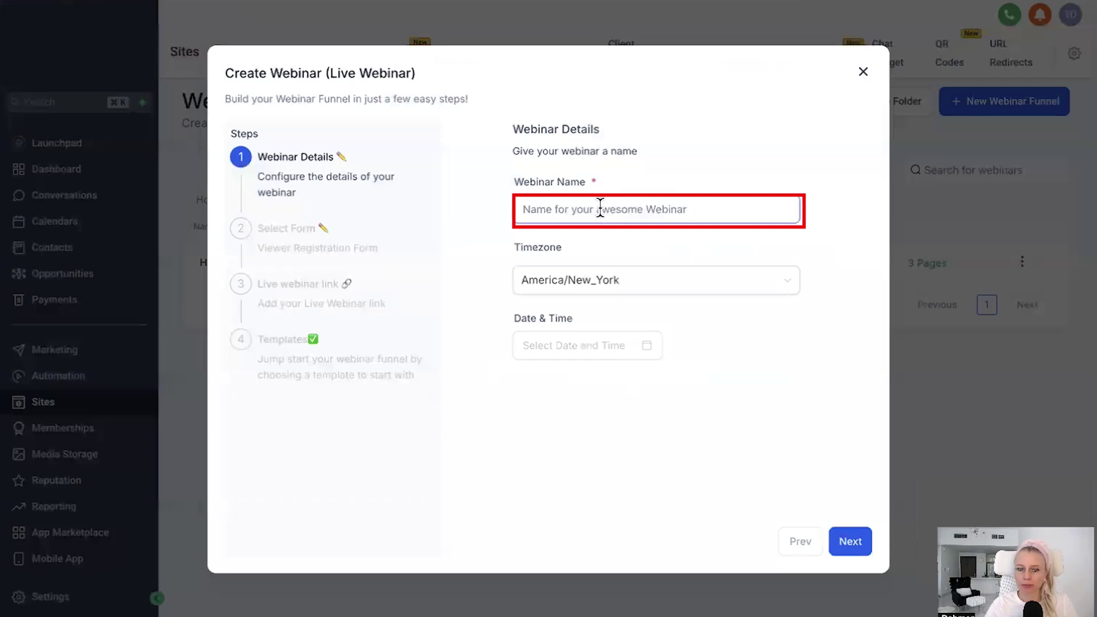
pyautogui.click(600, 208)
pyautogui.hotkey('ctrl', 'v')
pyautogui.moveTo(594, 215); pyautogui.dragTo(517, 212)
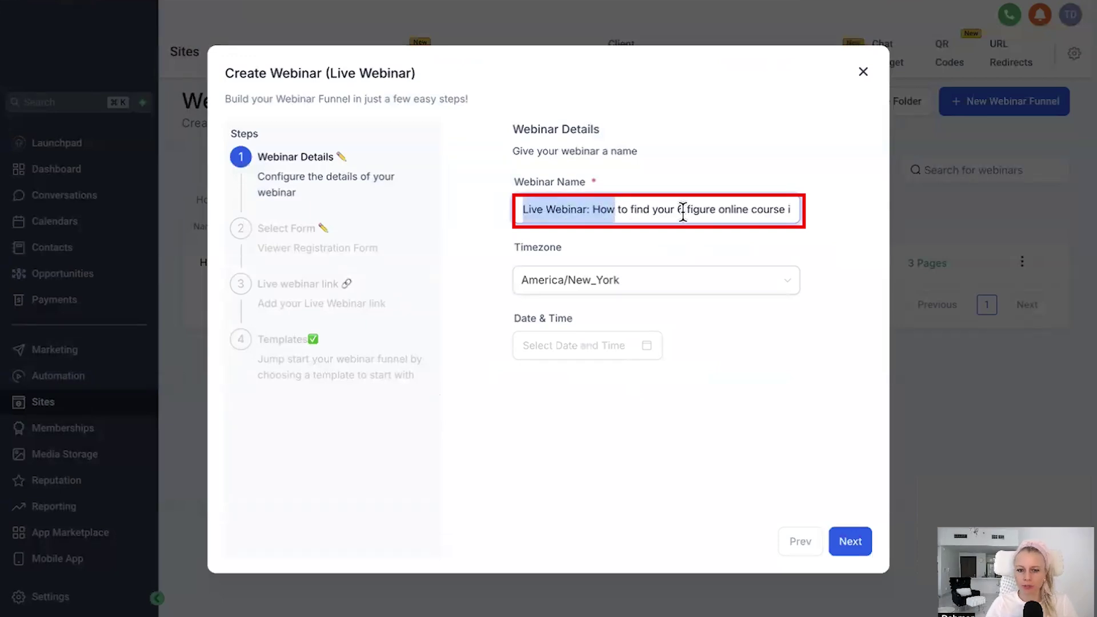
pyautogui.click(684, 209)
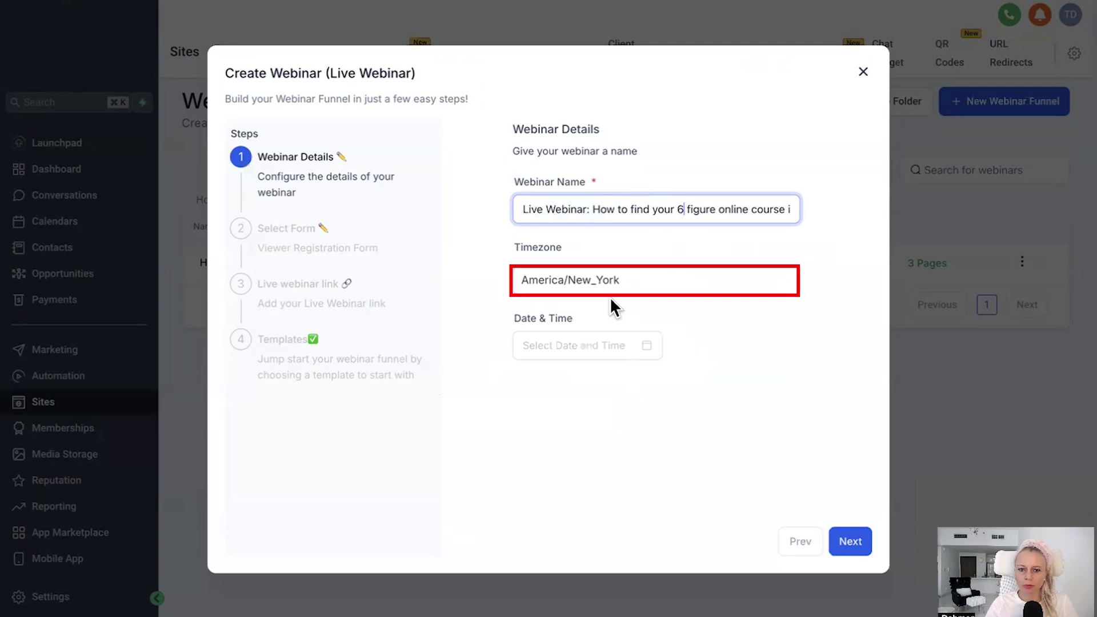
pyautogui.click(629, 345)
pyautogui.click(565, 481)
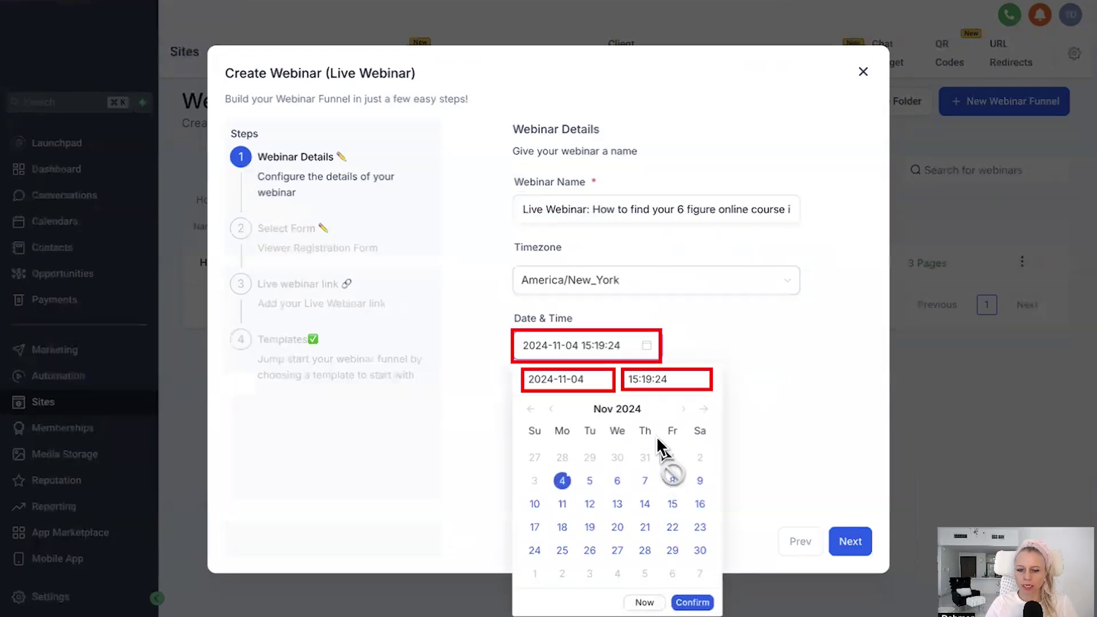
pyautogui.click(693, 602)
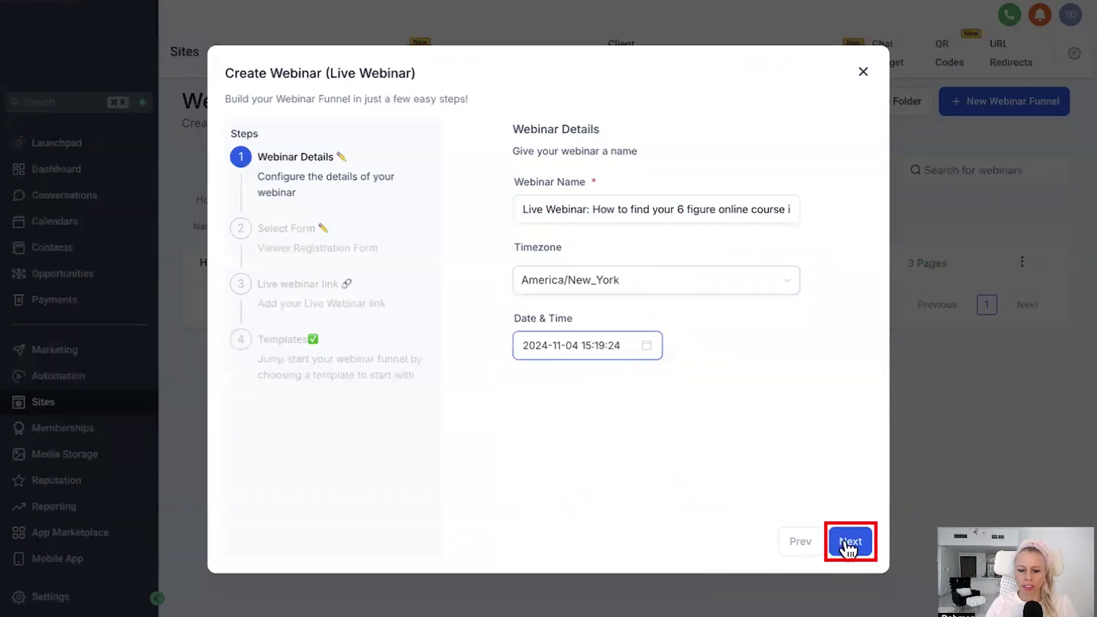
pyautogui.click(849, 545)
pyautogui.click(600, 217)
pyautogui.click(597, 274)
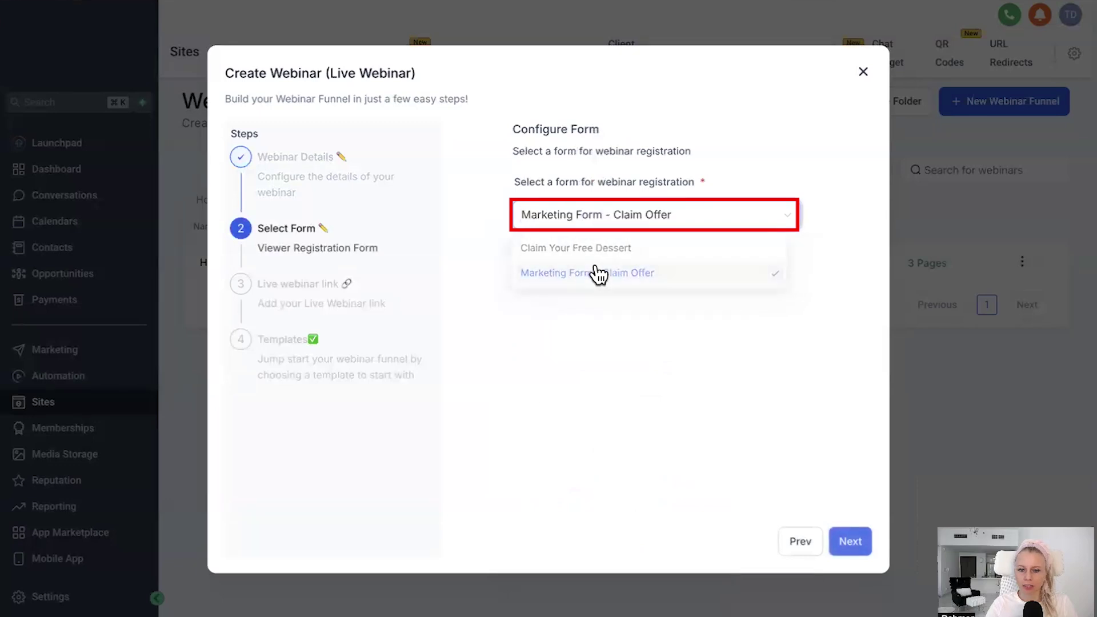
pyautogui.click(846, 543)
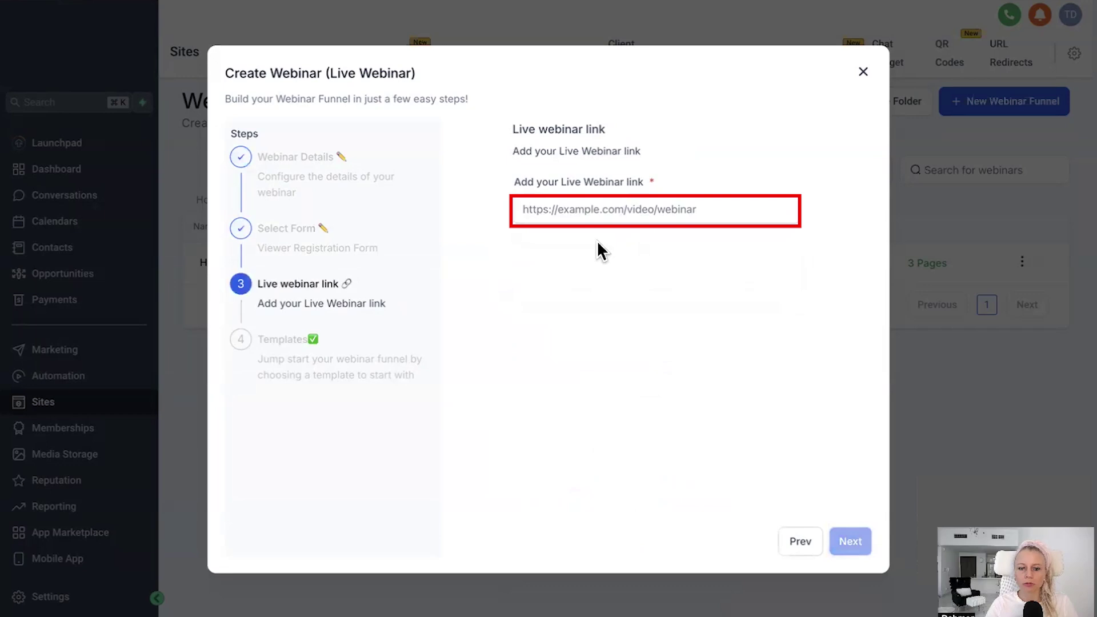
pyautogui.click(558, 213)
pyautogui.write('www.zoom.com')
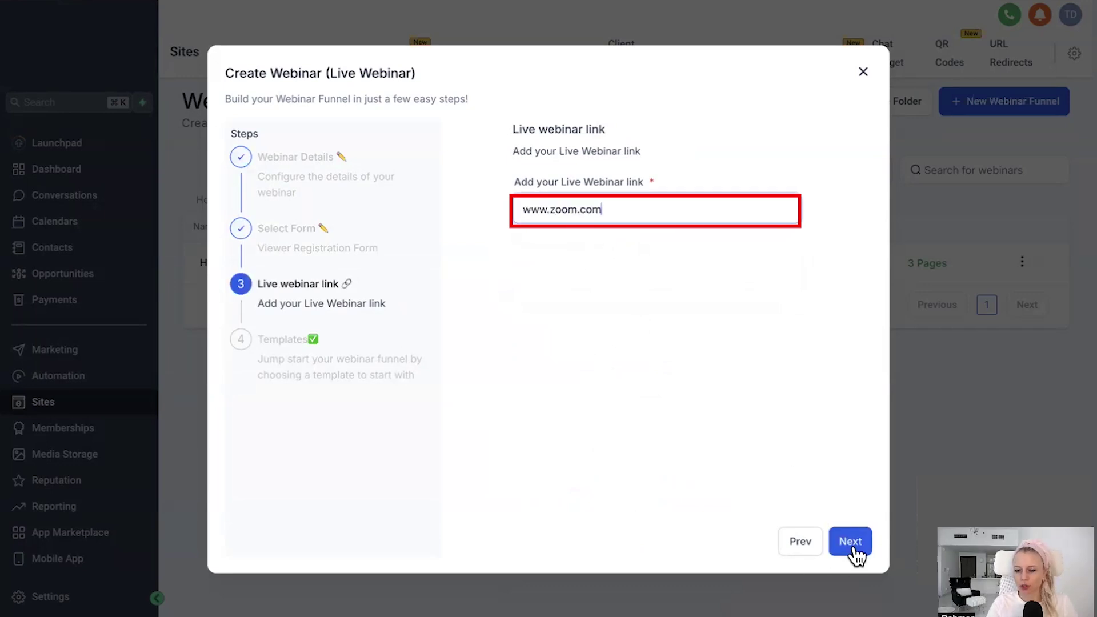
# Step: Create the live webinar funnel from the E-Commerce Marketing template
pyautogui.click(856, 551)
pyautogui.click(774, 423)
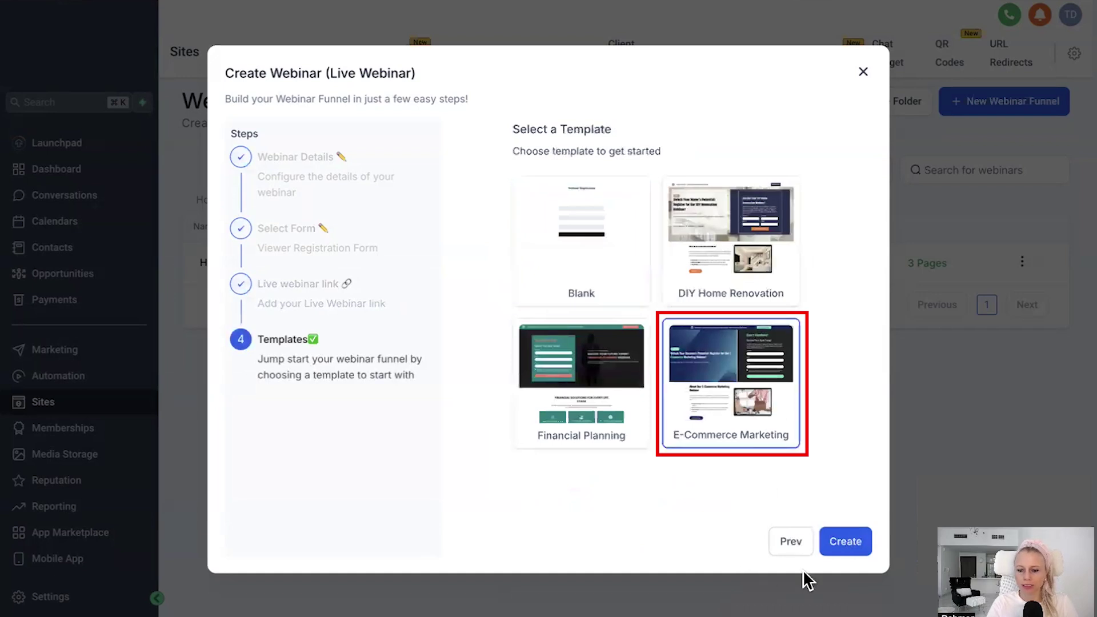
pyautogui.click(848, 542)
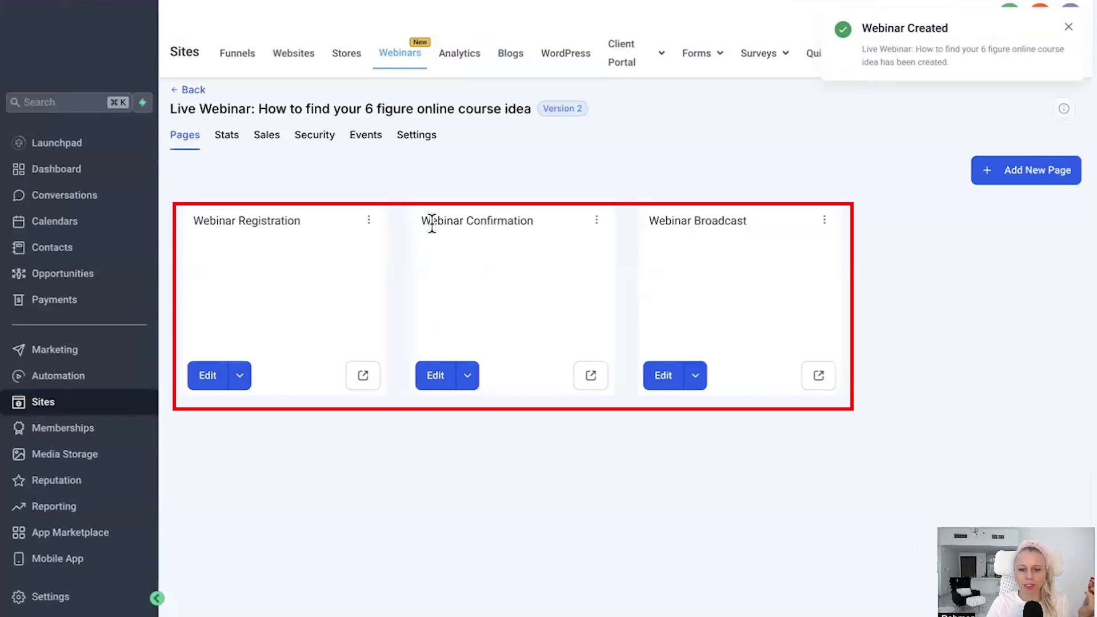
# Step: Preview the live webinar's E-Commerce registration page and scroll through it
pyautogui.moveTo(432, 223); pyautogui.dragTo(507, 223)
pyautogui.moveTo(687, 224); pyautogui.dragTo(724, 223)
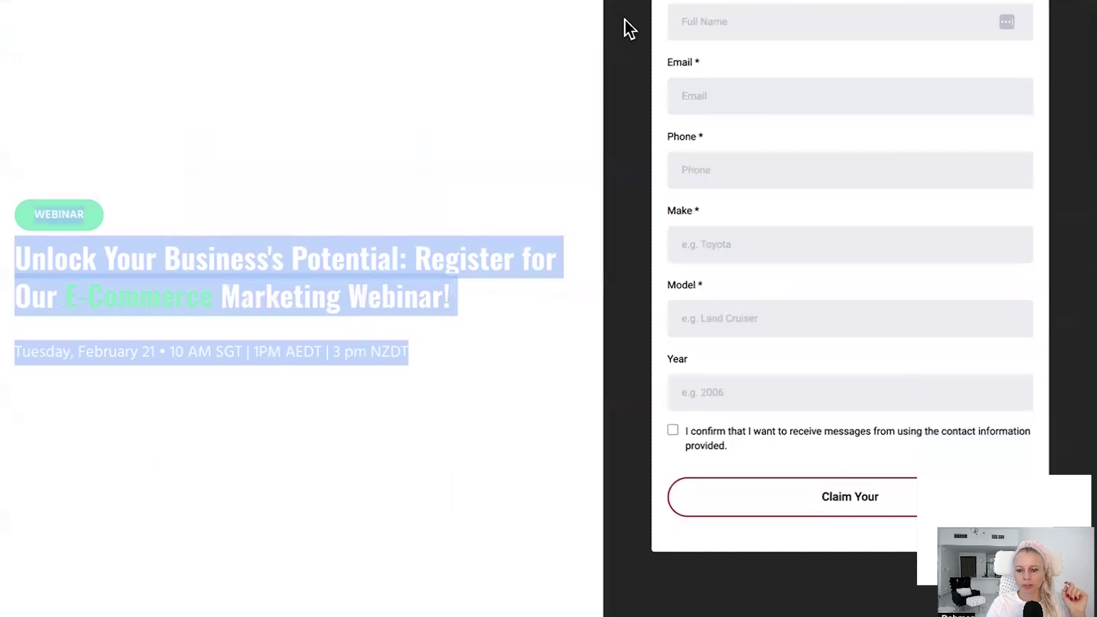
pyautogui.scroll(2, 636, 319)
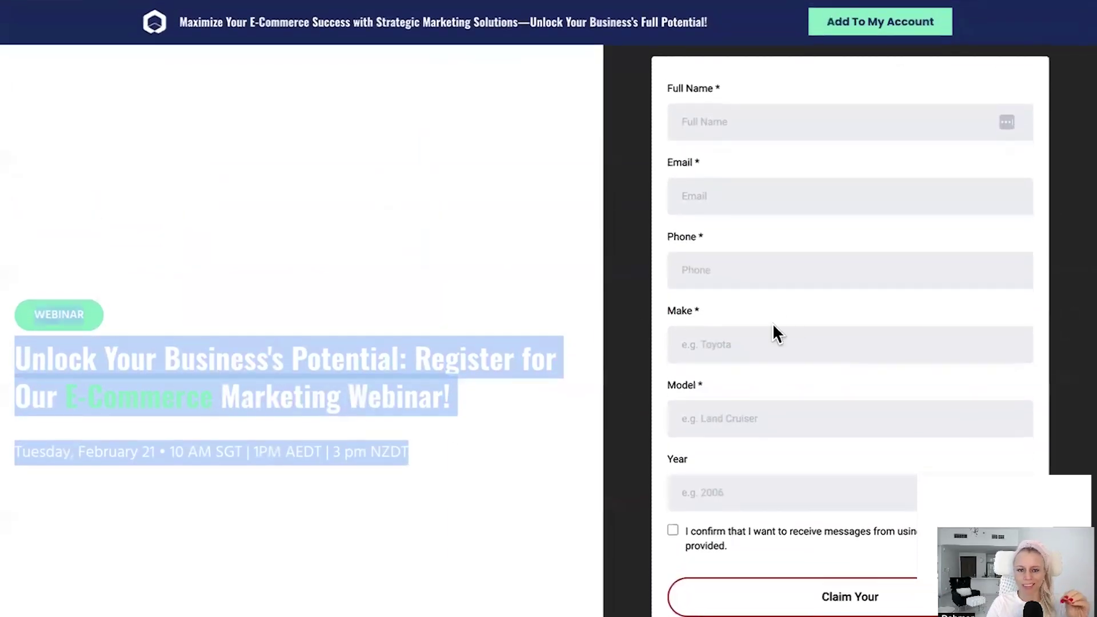
pyautogui.scroll(-20, 773, 413)
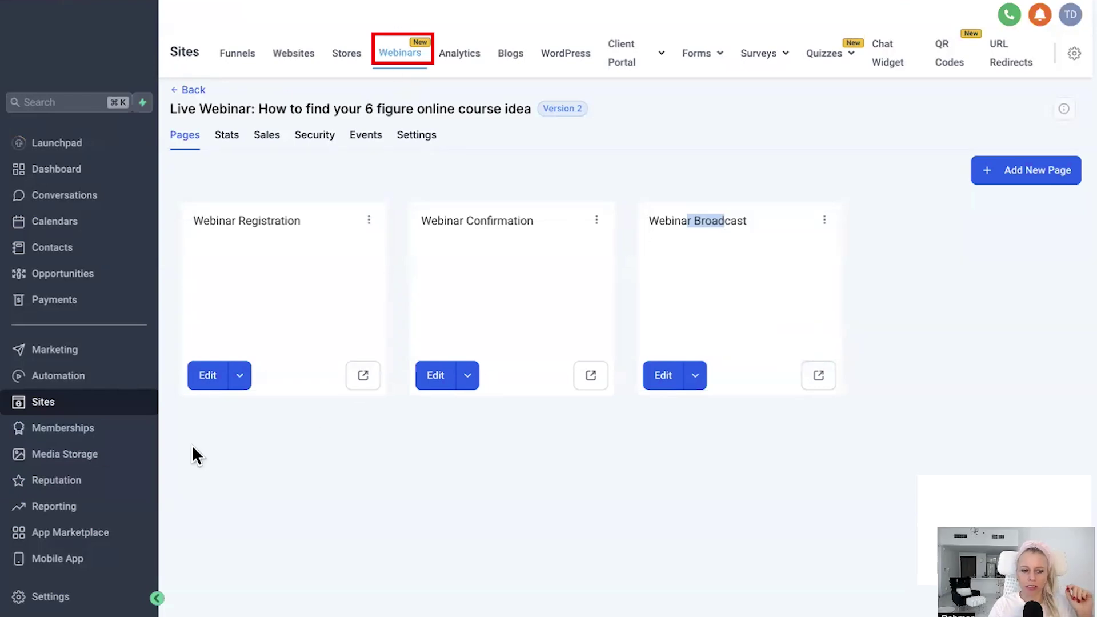
# Step: In Automation > Workflows, create a workflow from the Webinar Registration Confirmation & Reminders recipe
pyautogui.click(60, 380)
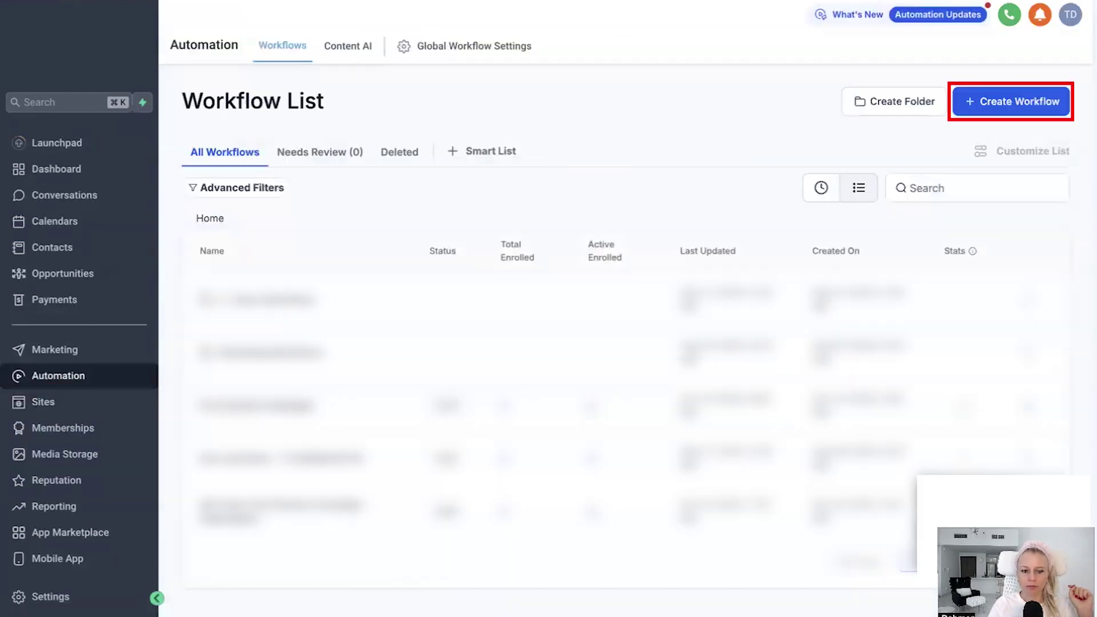
pyautogui.click(1017, 104)
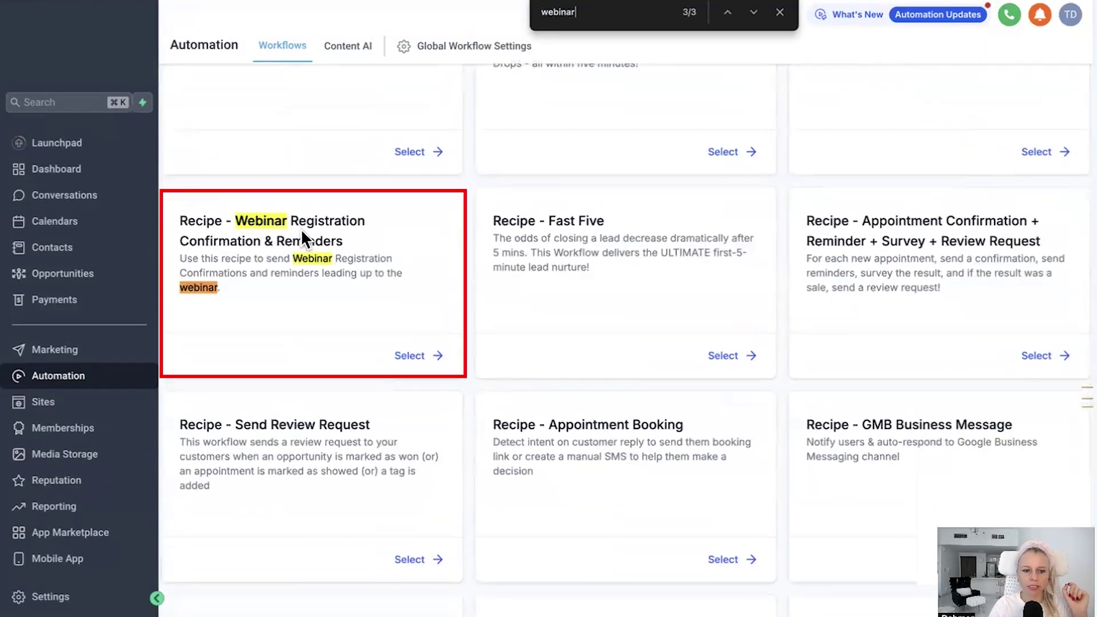
pyautogui.click(437, 357)
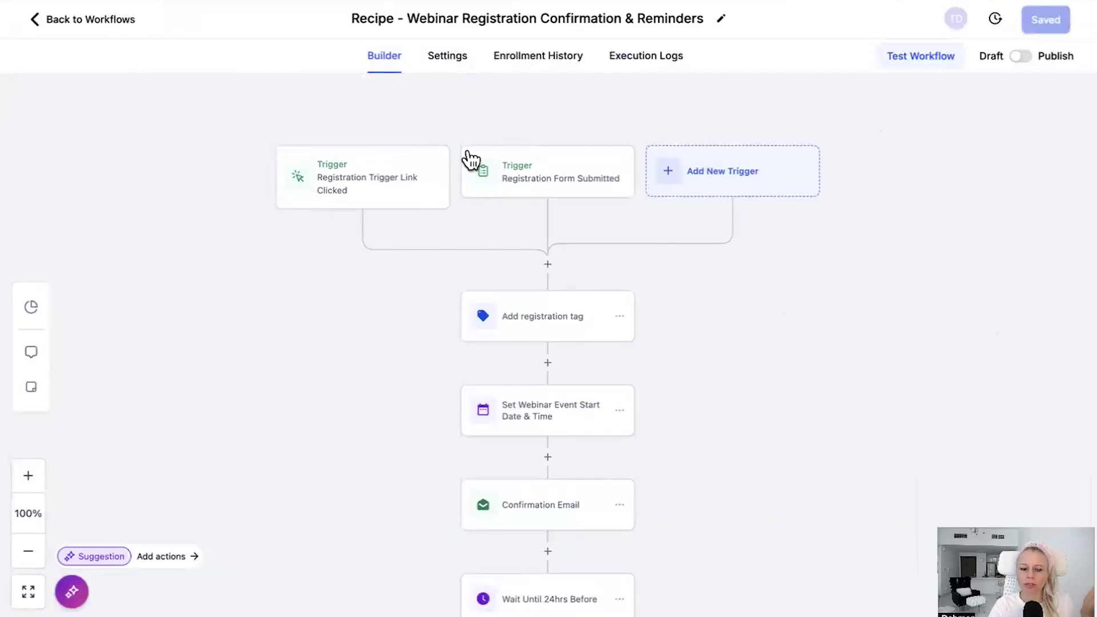
pyautogui.click(541, 189)
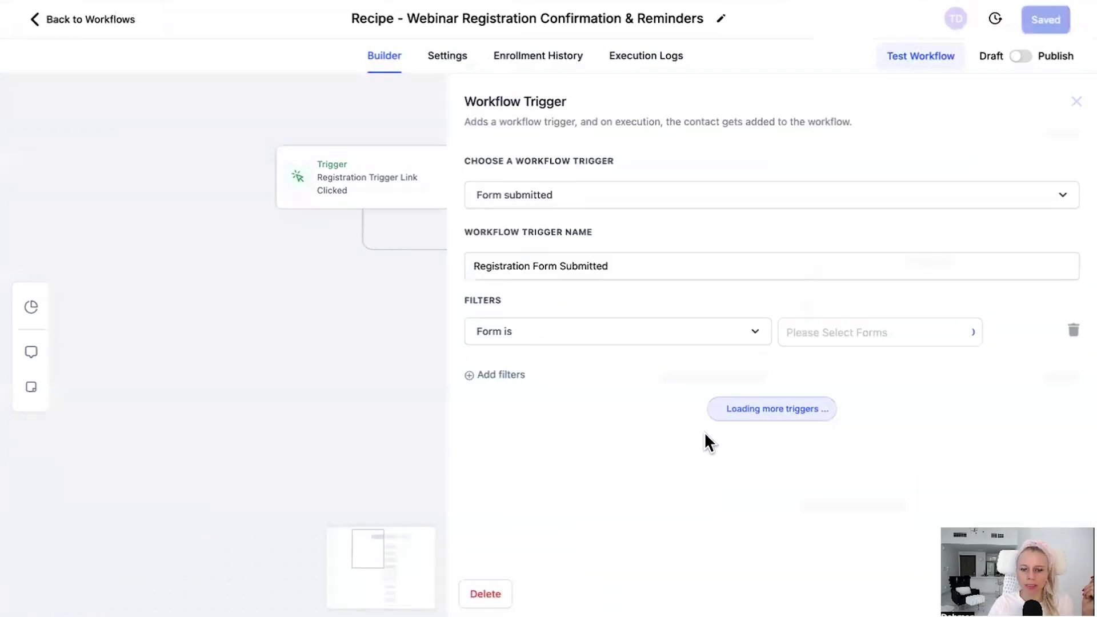
pyautogui.click(820, 334)
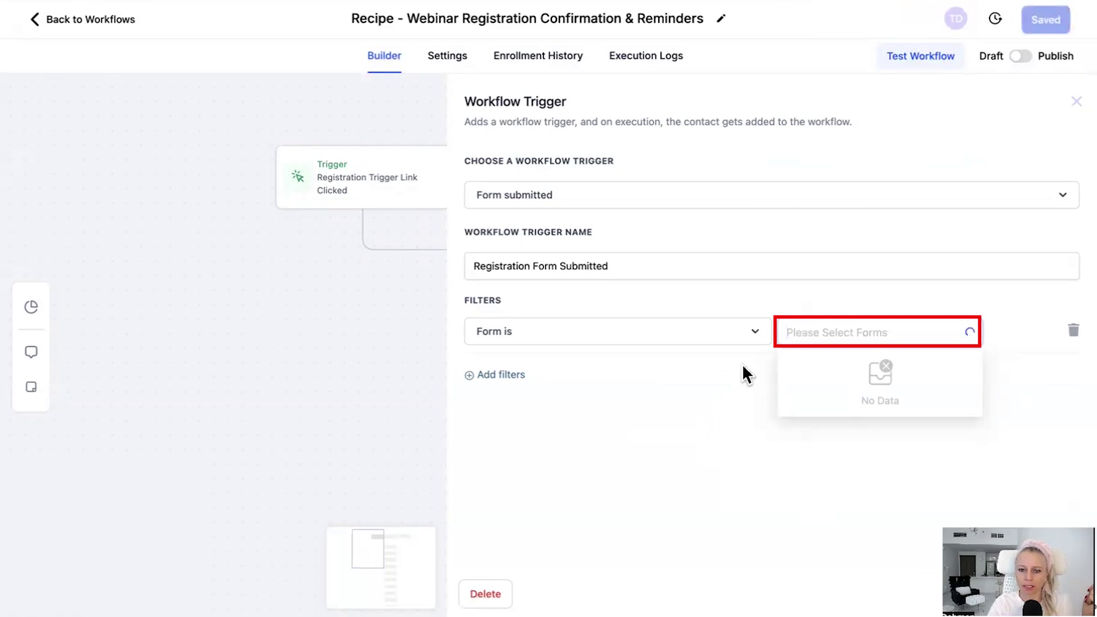
pyautogui.click(314, 230)
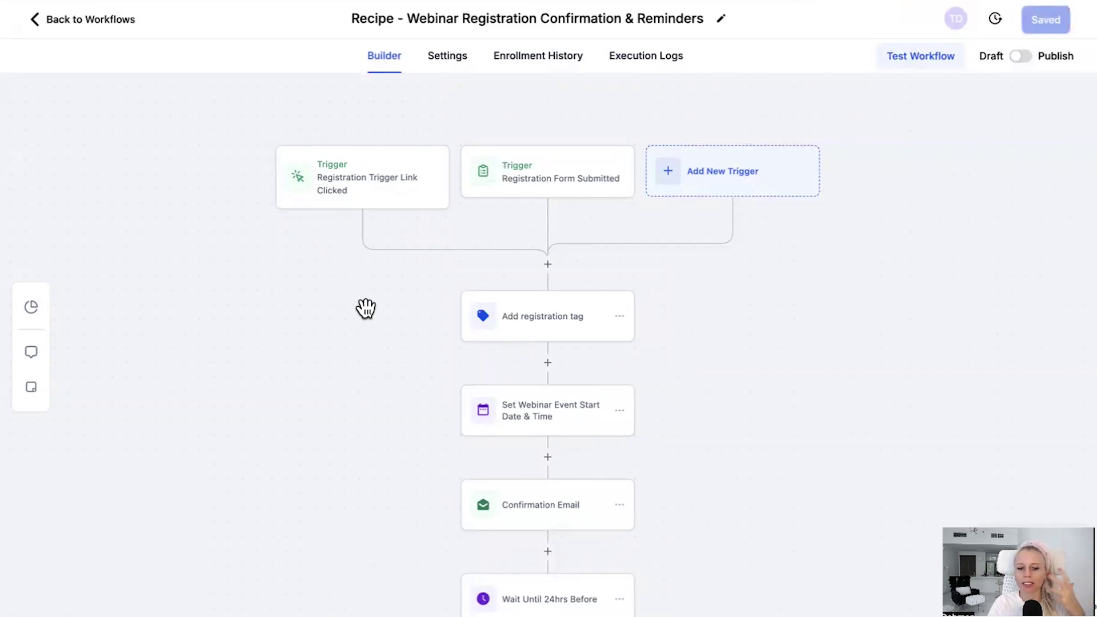
pyautogui.scroll(-4, 367, 308)
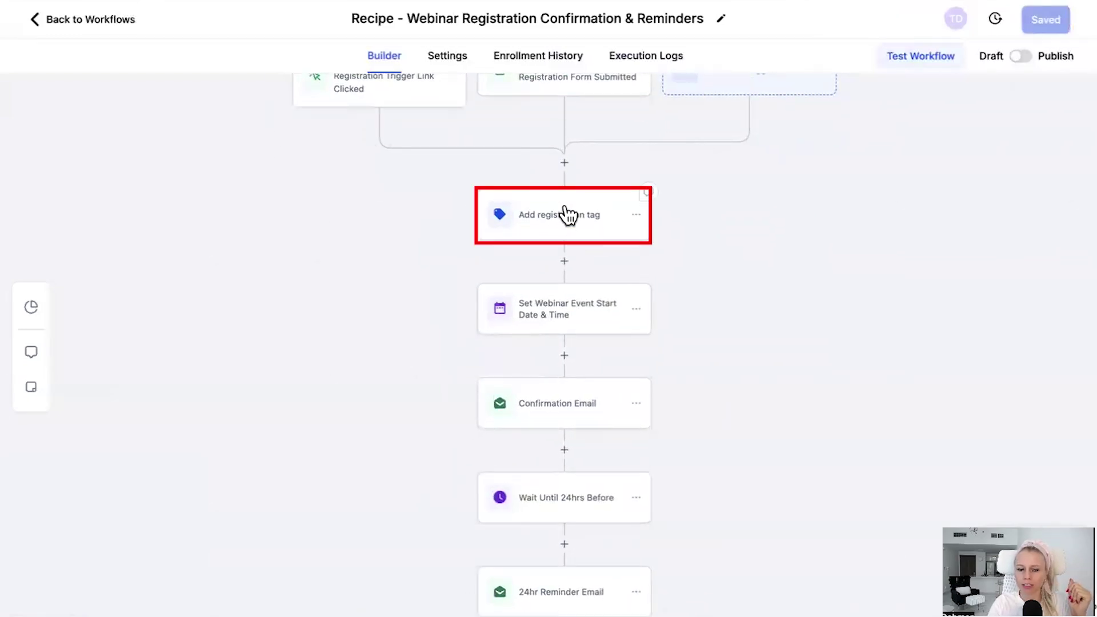
pyautogui.scroll(-5, 759, 369)
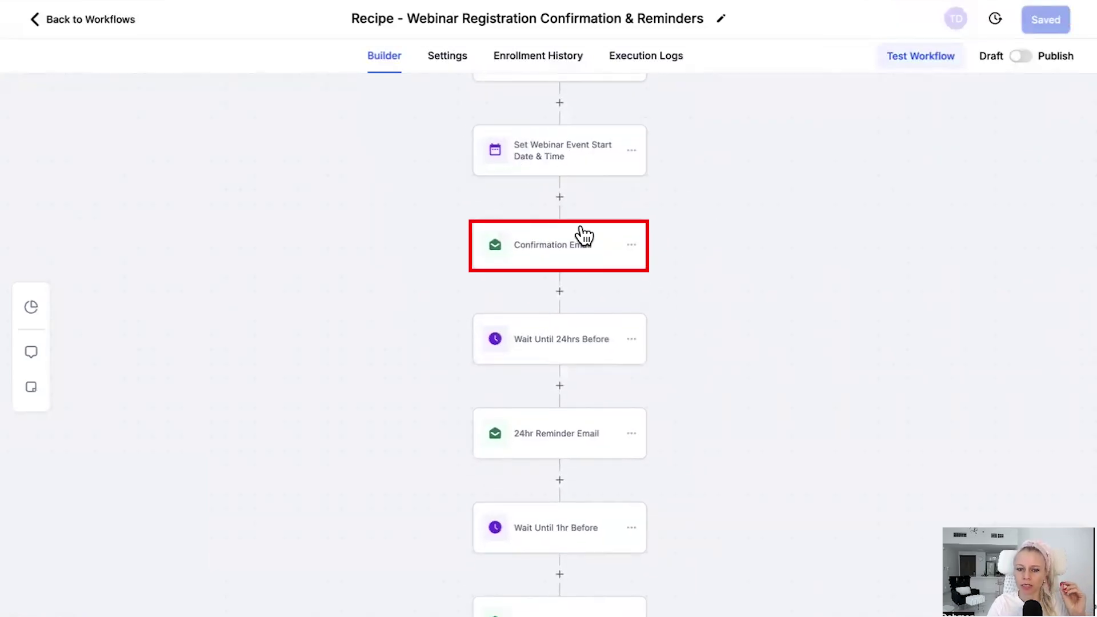
pyautogui.scroll(-1, 690, 341)
pyautogui.scroll(-3, 691, 341)
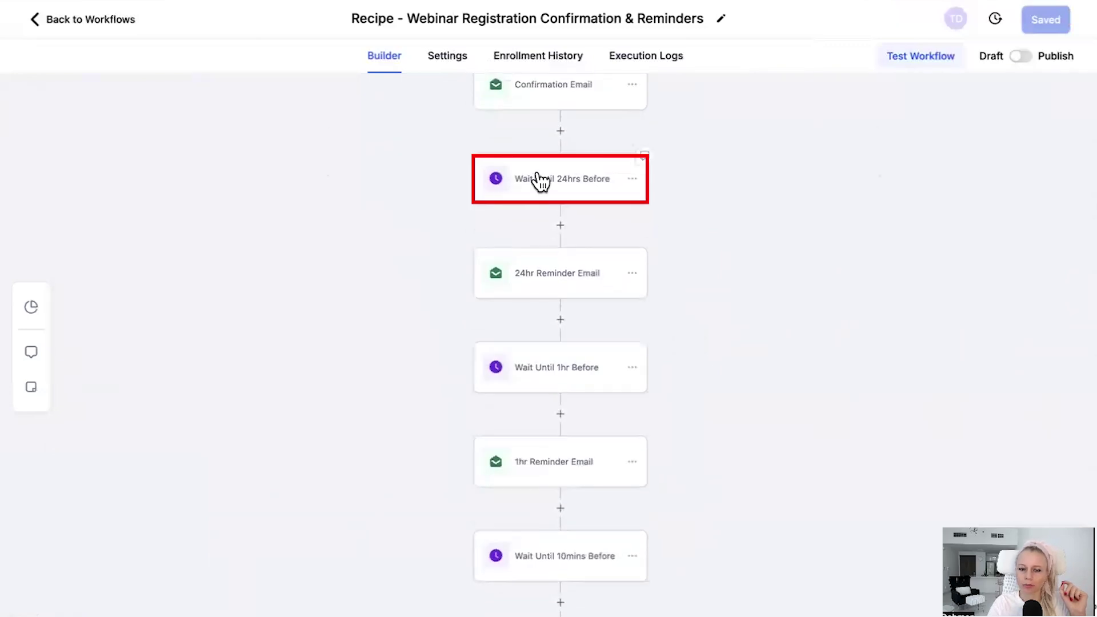
pyautogui.scroll(-3, 611, 425)
pyautogui.scroll(-4, 607, 420)
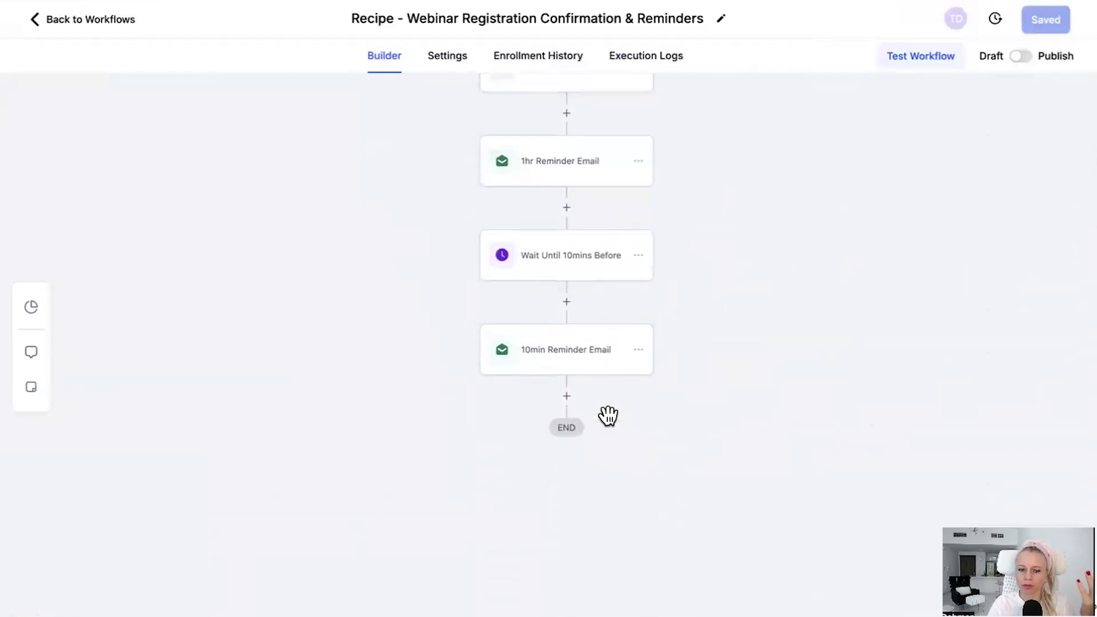
pyautogui.scroll(8, 607, 423)
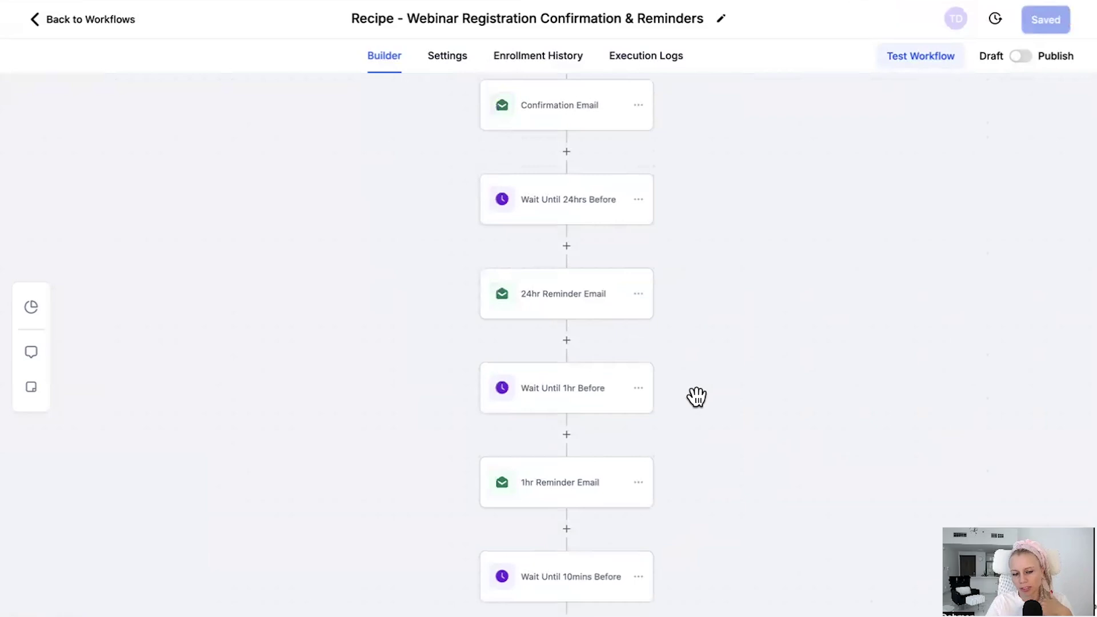
pyautogui.scroll(-2, 696, 399)
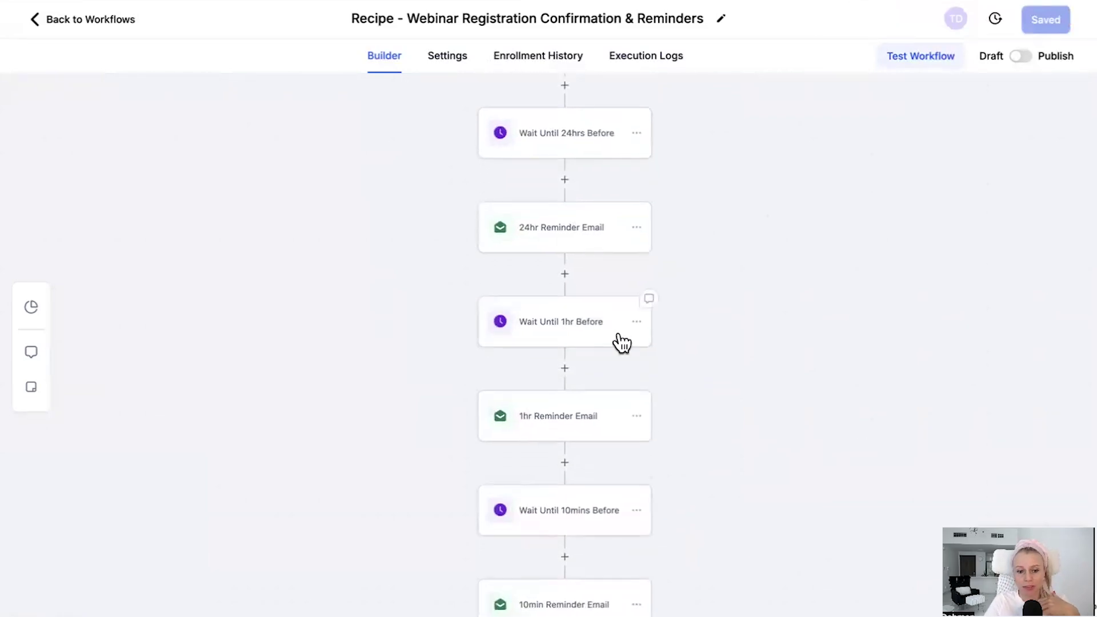